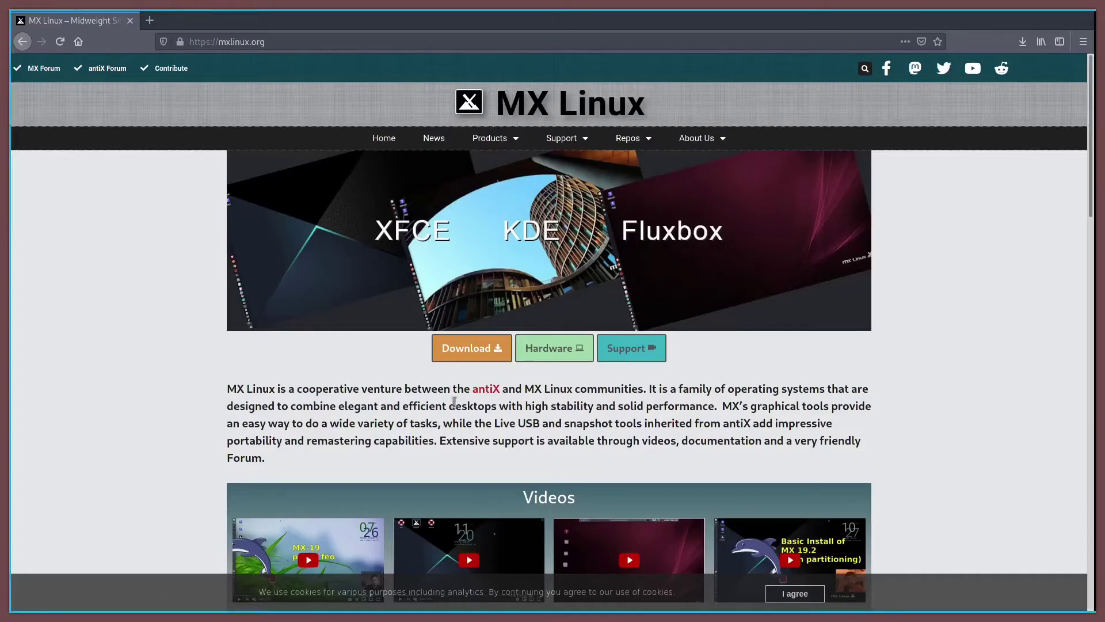
Go to the MX-19.3 Download Links page and scroll down to the How to obtain MX options
click(460, 352)
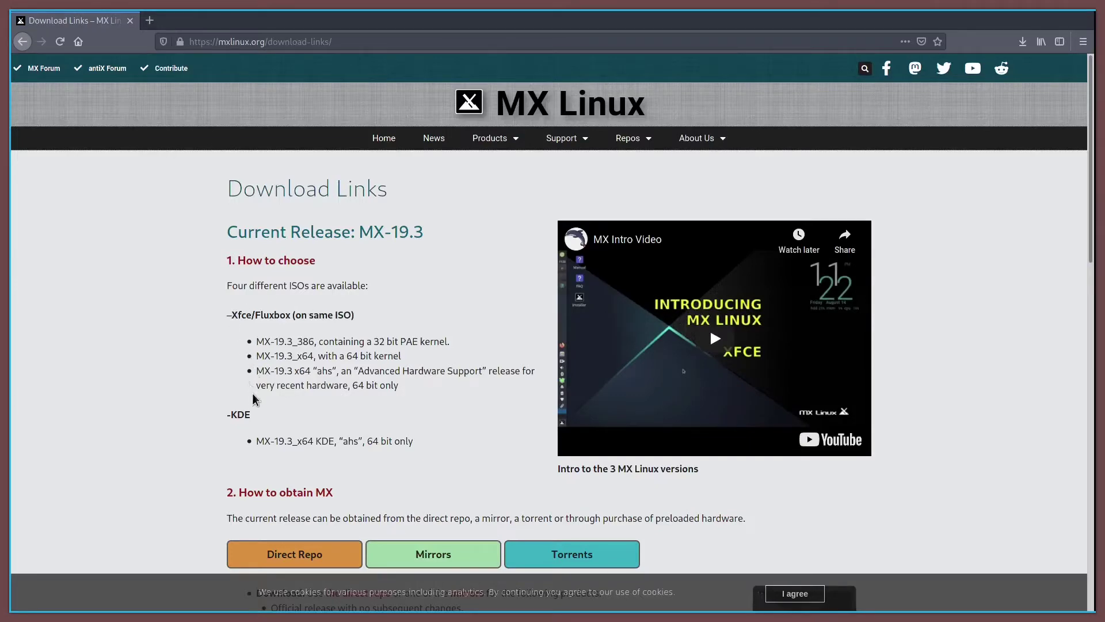
scroll(259, 419, down, 3)
scroll(264, 413, down, 3)
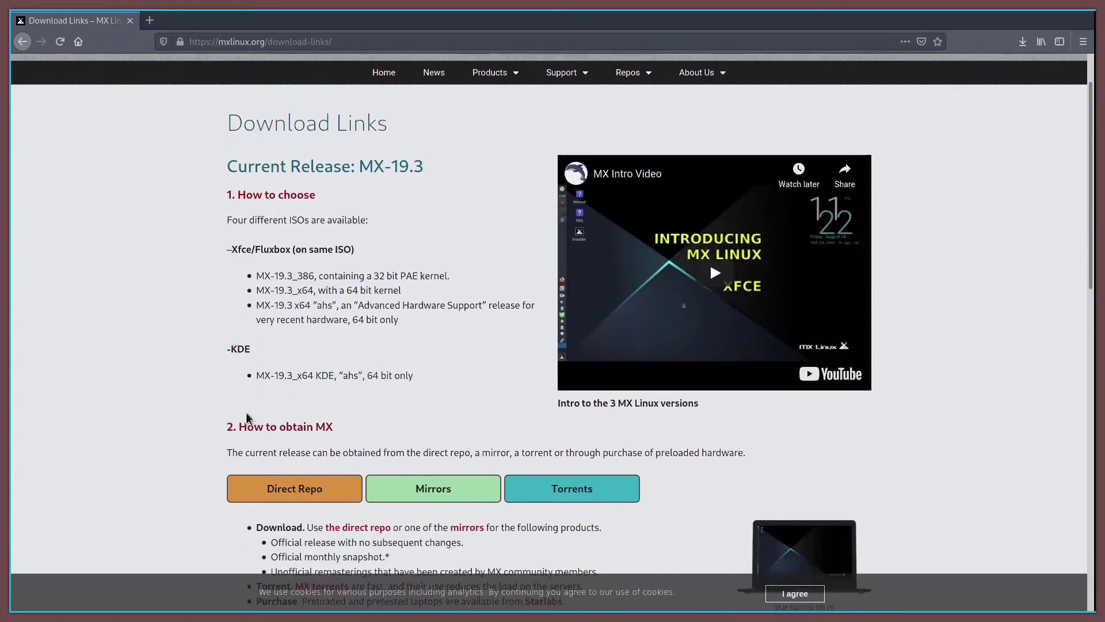
scroll(216, 422, down, 1)
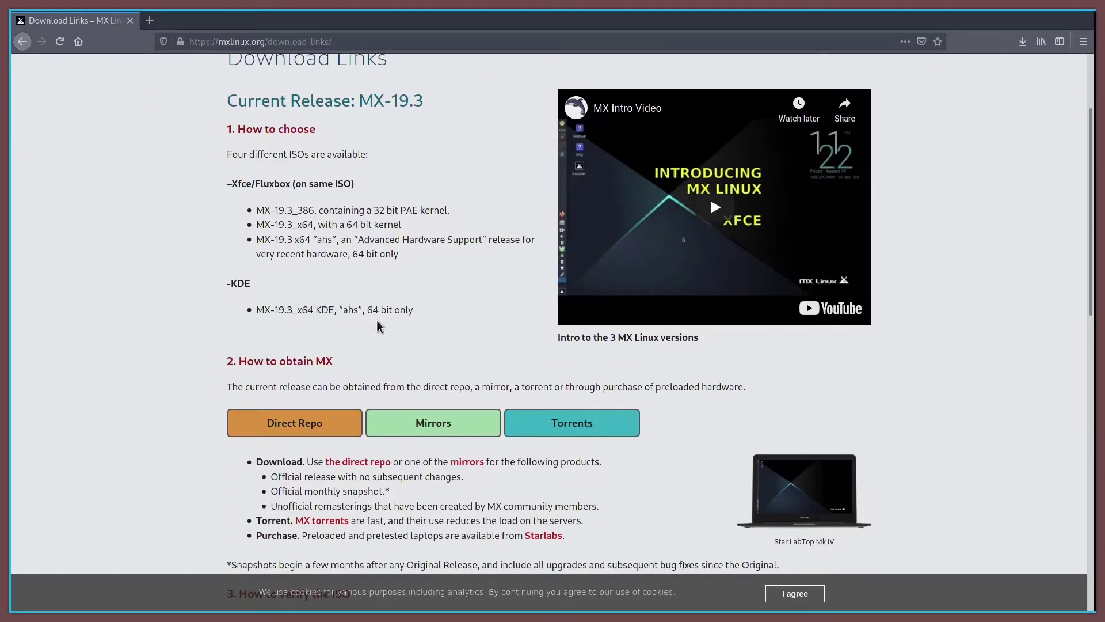
Open SourceForge's Direct Repo and browse the MX-Linux Final release folder
click(309, 429)
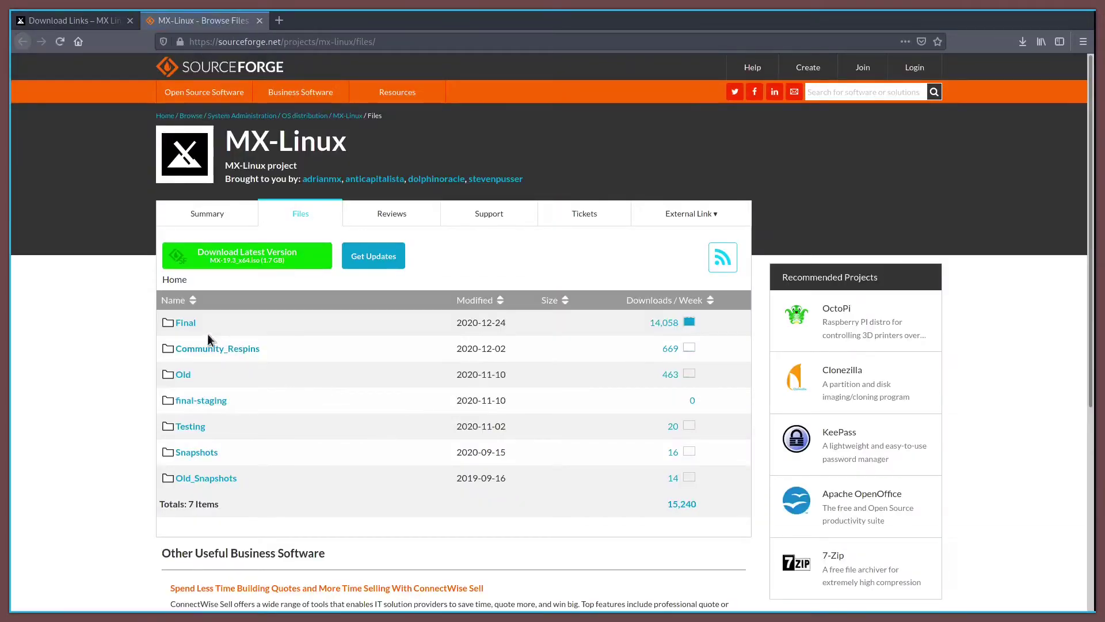
click(189, 326)
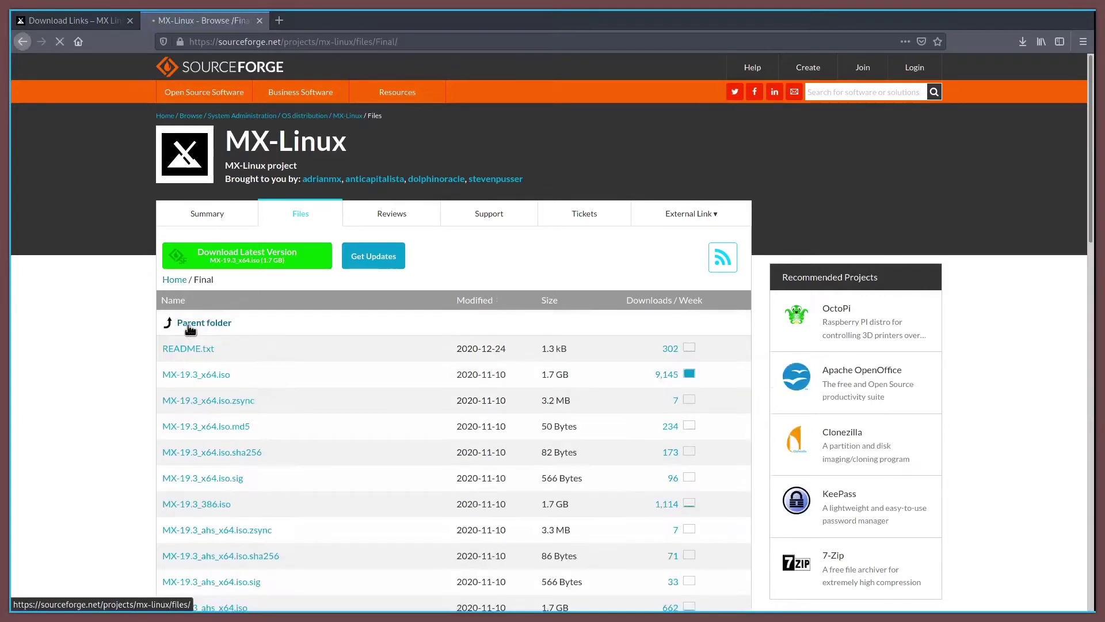
scroll(331, 385, down, 3)
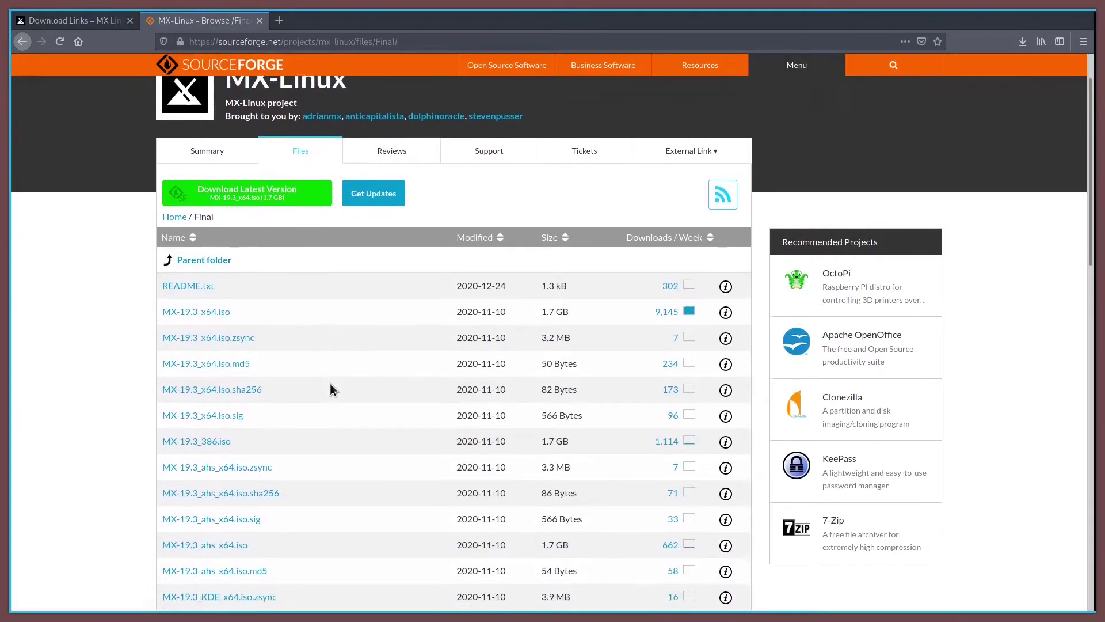
scroll(331, 386, down, 1)
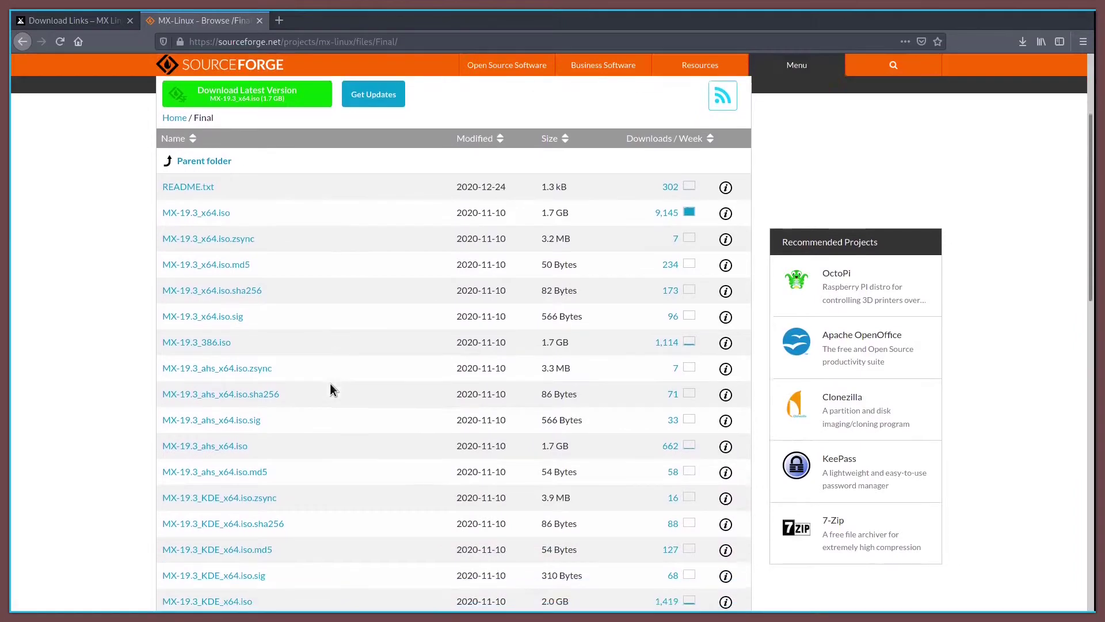
scroll(331, 385, down, 1)
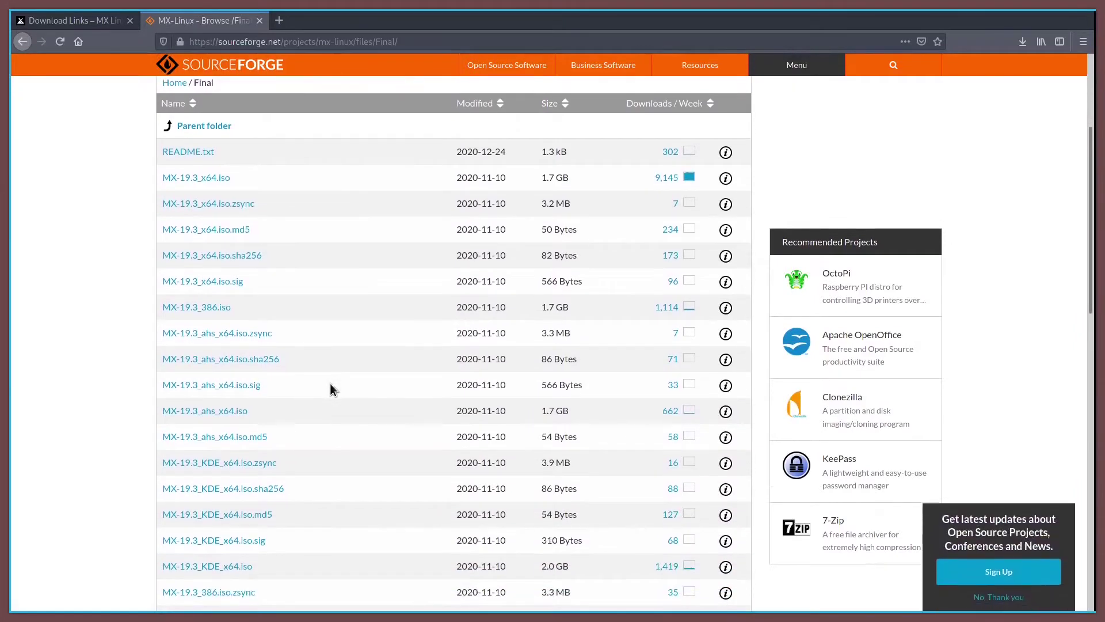
scroll(331, 385, down, 1)
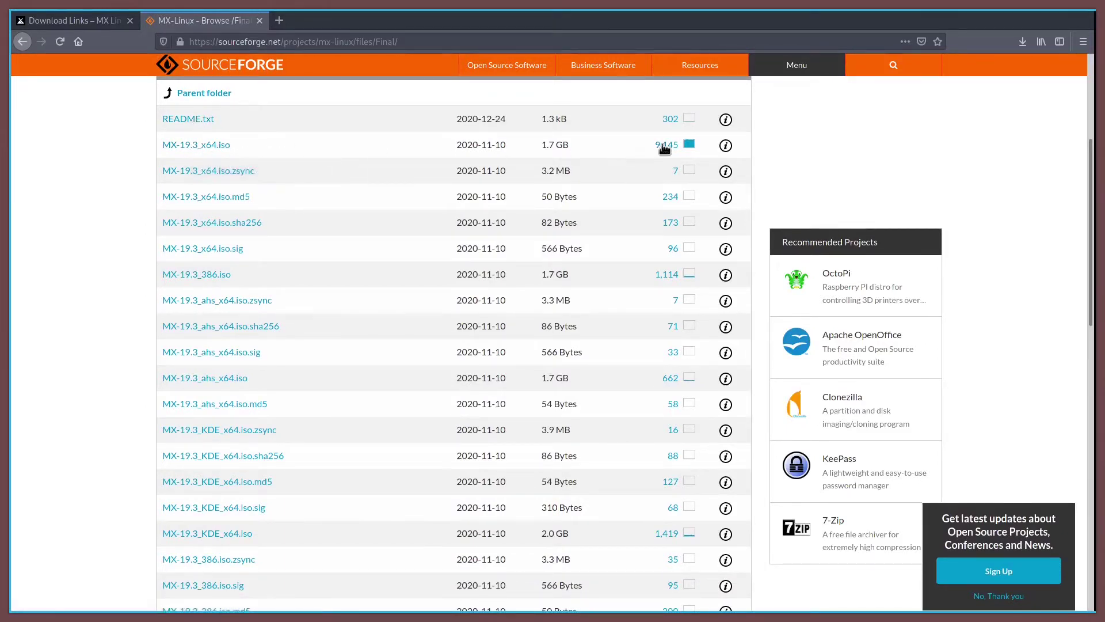
scroll(652, 280, down, 2)
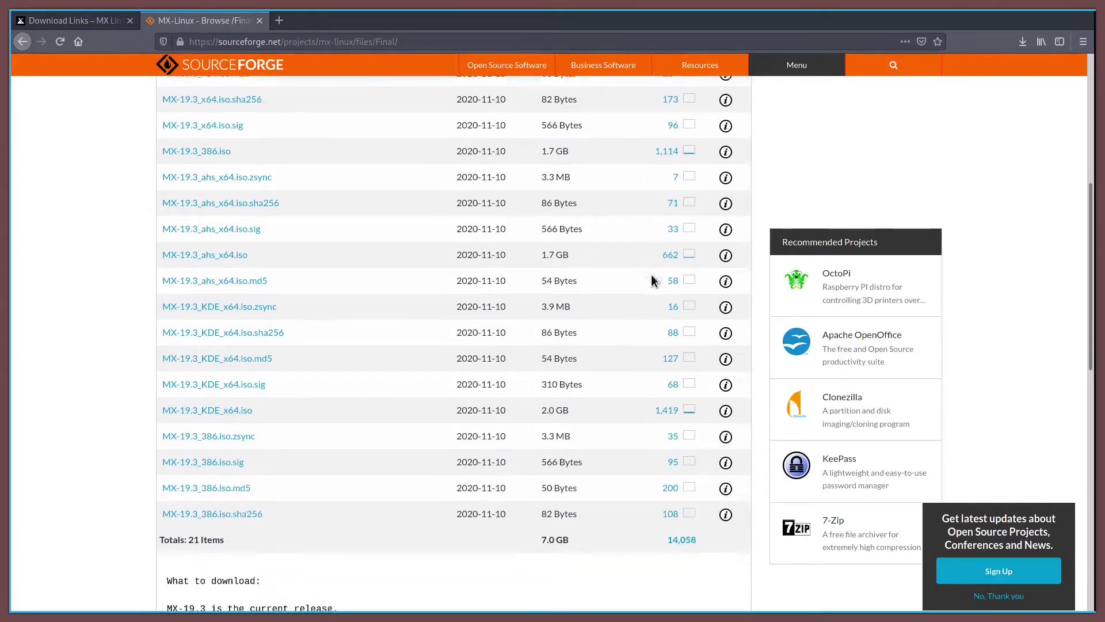
scroll(651, 280, up, 3)
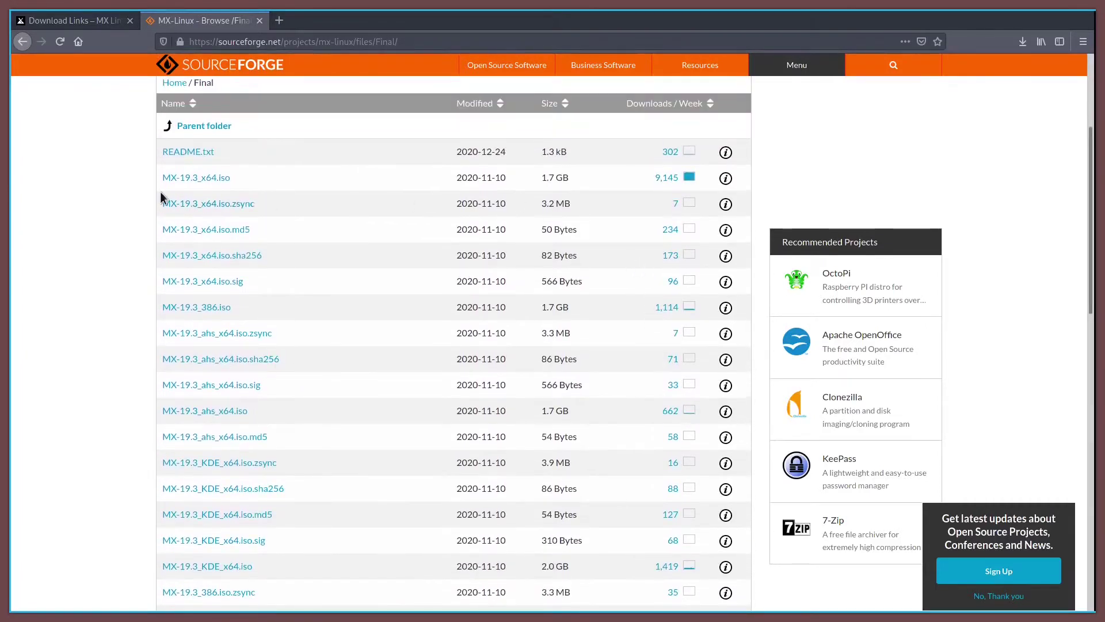
Save the MX-19.3_x64.iso image to disk
click(173, 178)
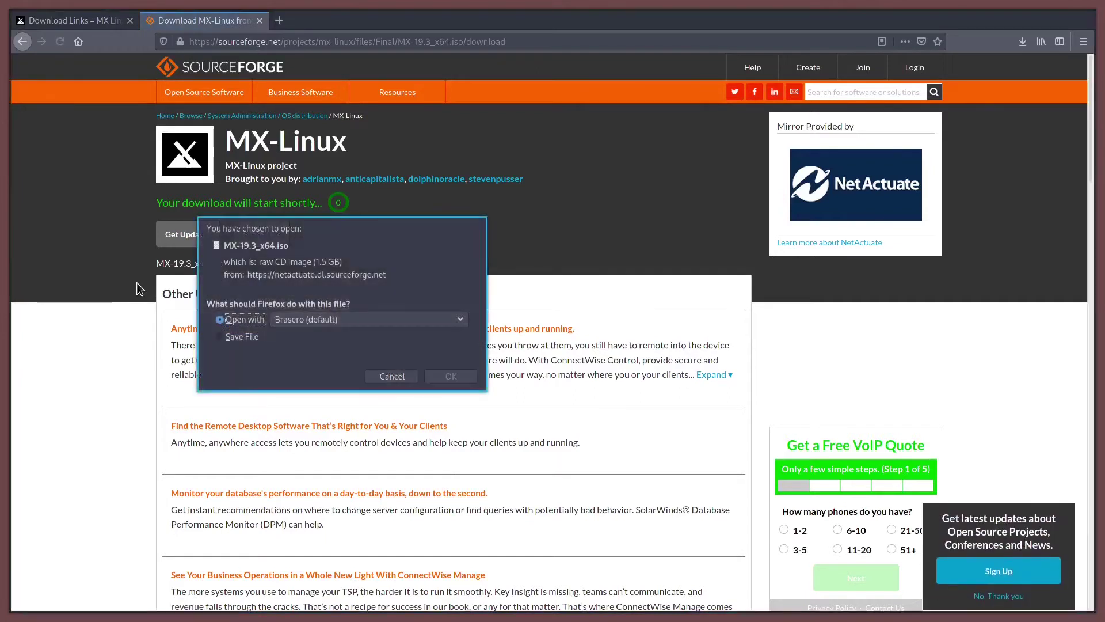
click(238, 337)
click(440, 377)
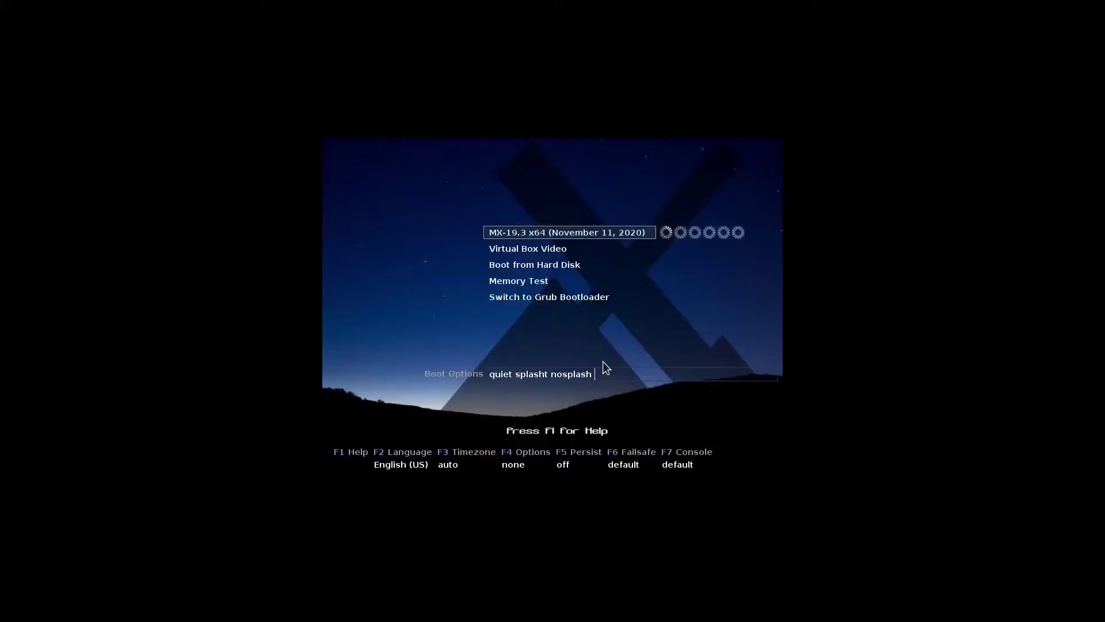
Stop the boot countdown and boot the MX-19.3 x64 (November 11, 2020) live entry
key(Down)
key(Up)
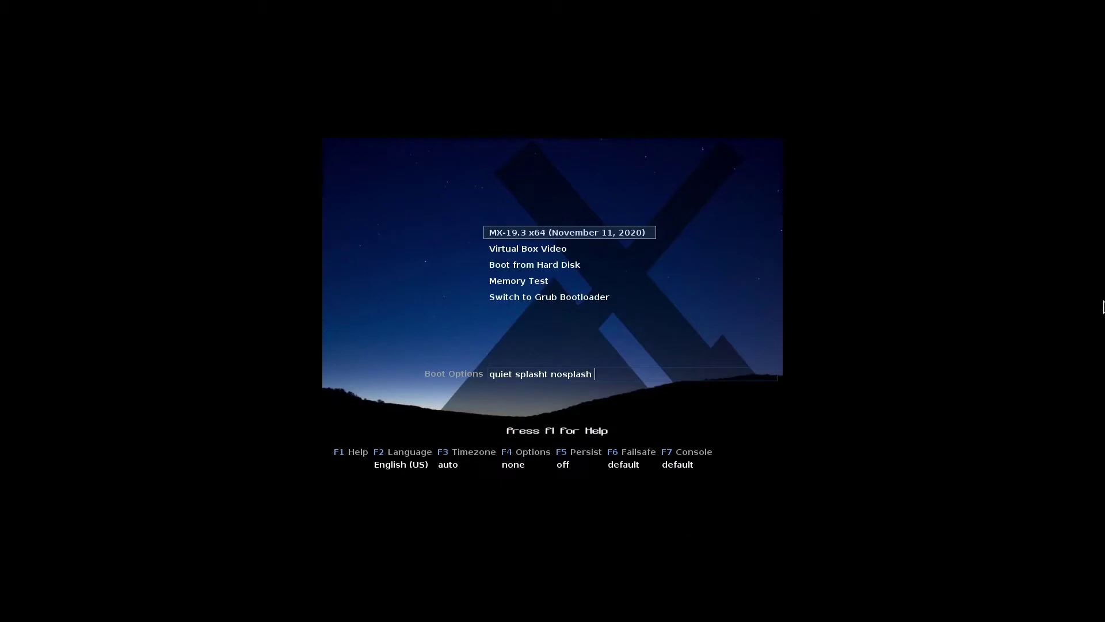
key(Return)
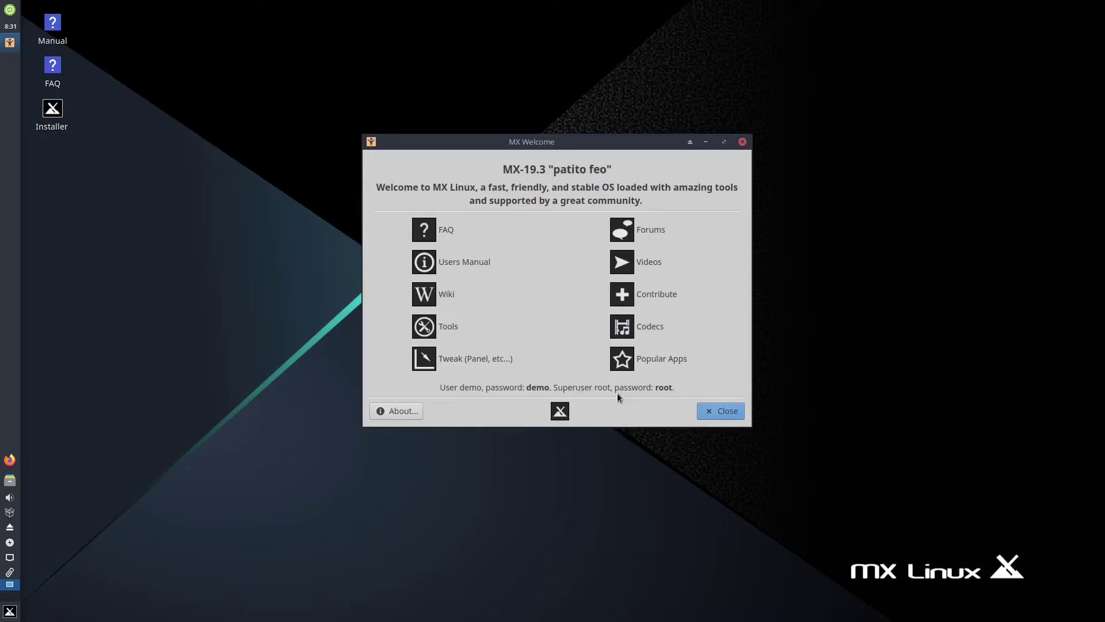
Close MX Welcome, launch the Installer, use the entire sda disk, keep GRUB in the MBR
click(713, 412)
double_click(53, 110)
key(Return)
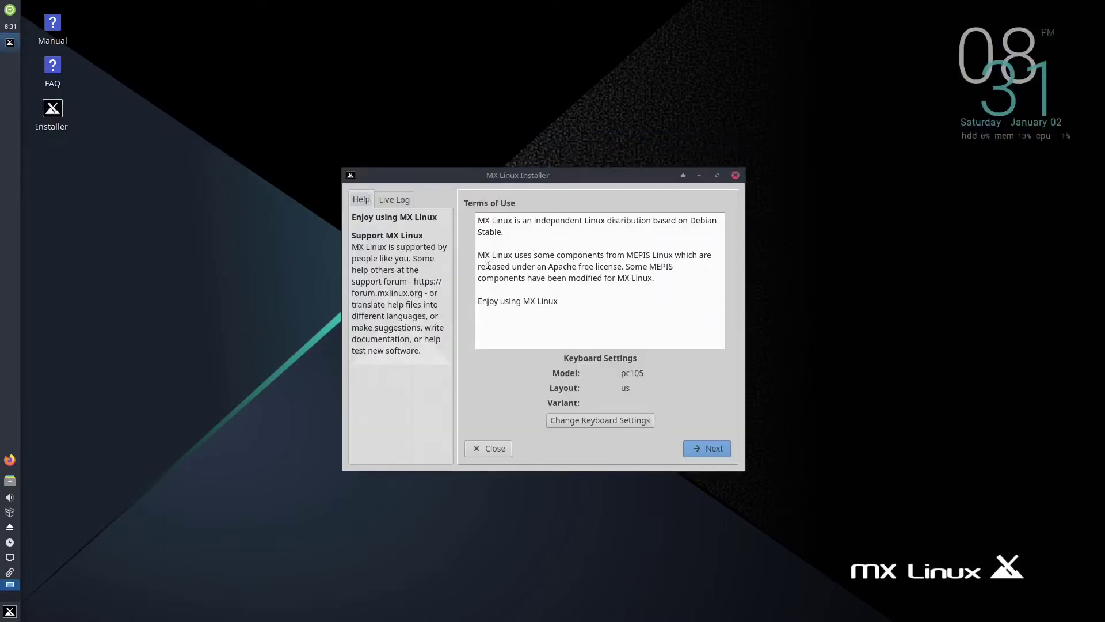
click(714, 448)
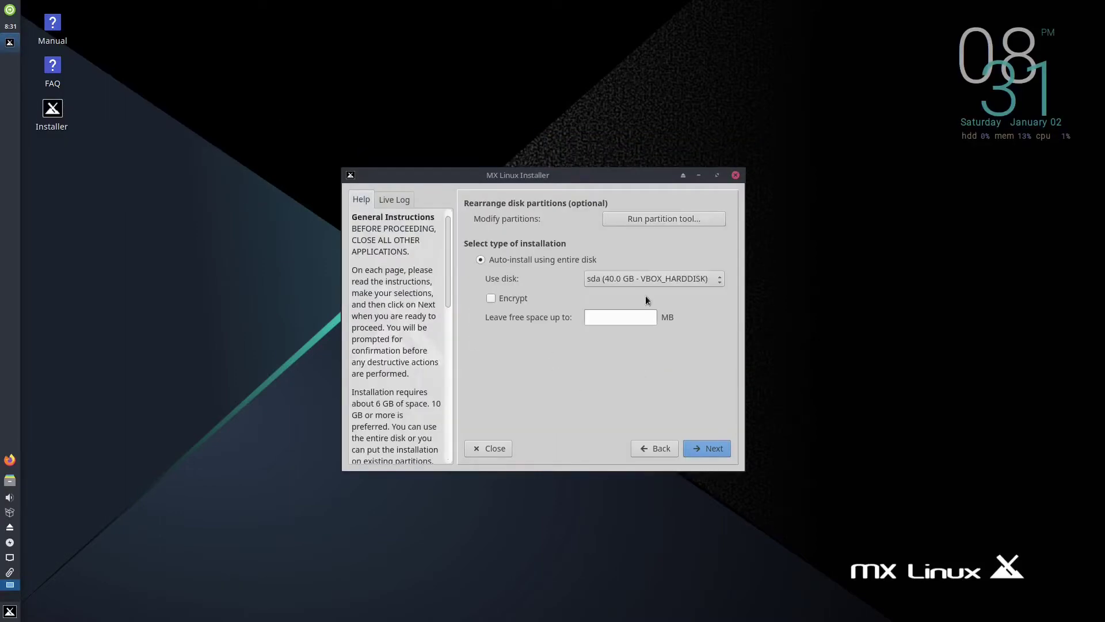
click(716, 449)
click(627, 316)
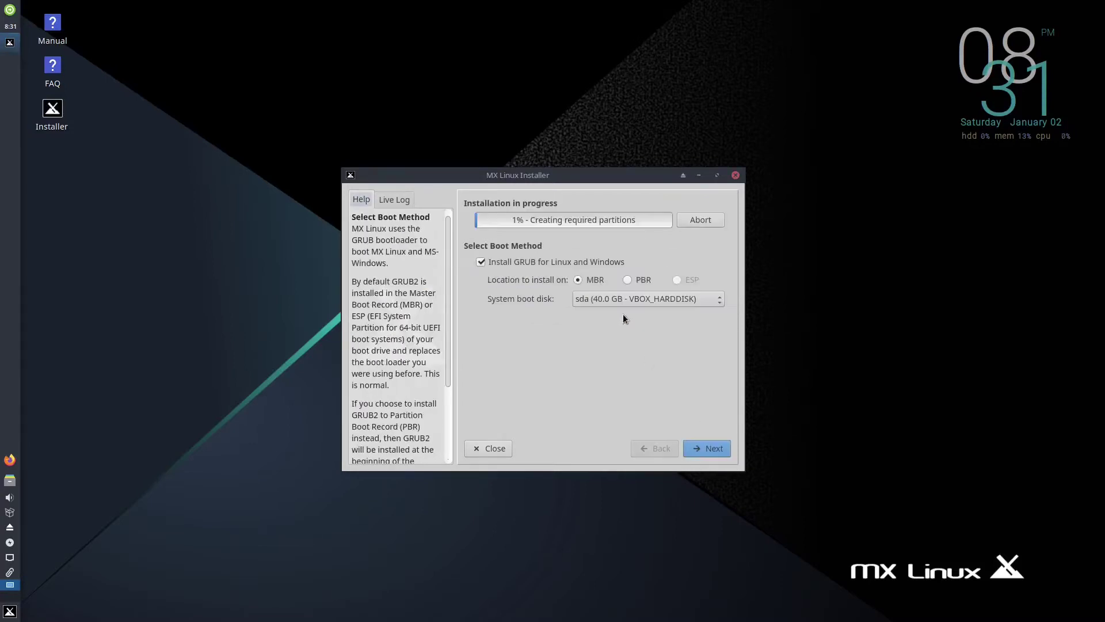
click(717, 451)
Name the computer 'mxcomputer' with domain 'home.local'
double_click(637, 262)
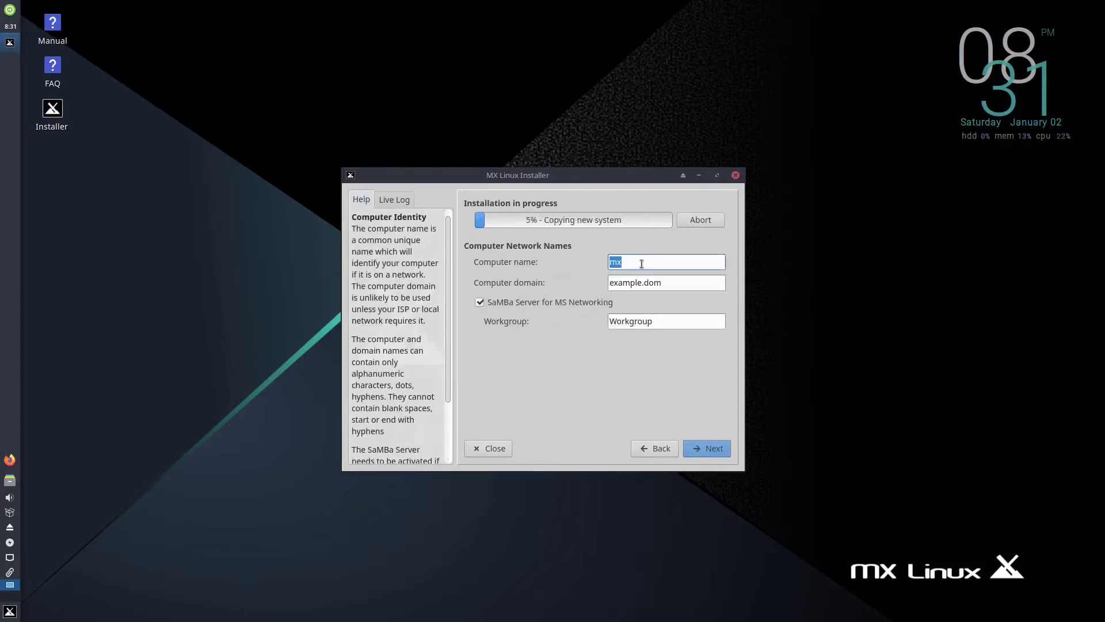
text(computer)
key(Tab)
text(home.local)
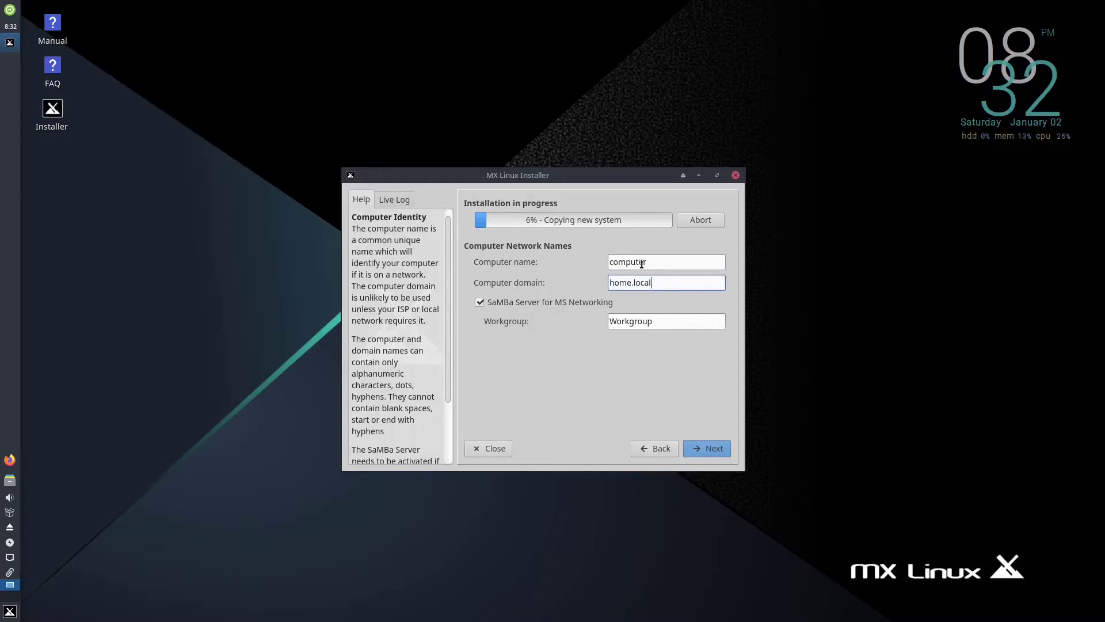
click(712, 448)
key(alt+b)
text(mx)
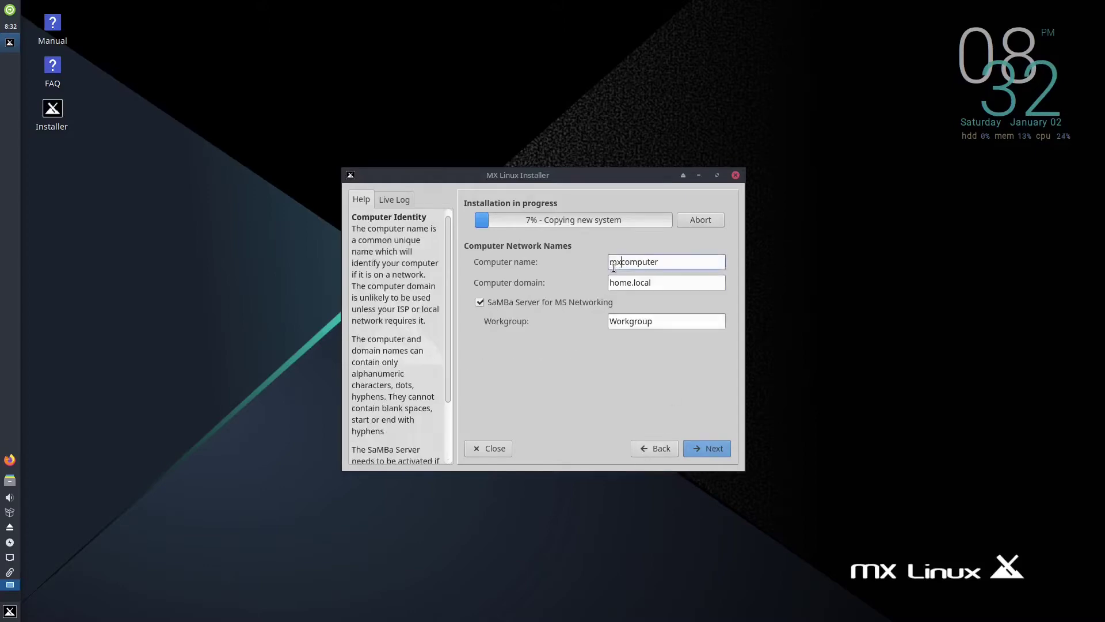
click(707, 451)
Set the timezone to Chicago with the system clock on local time
click(640, 304)
scroll(640, 178, up, 10)
click(641, 220)
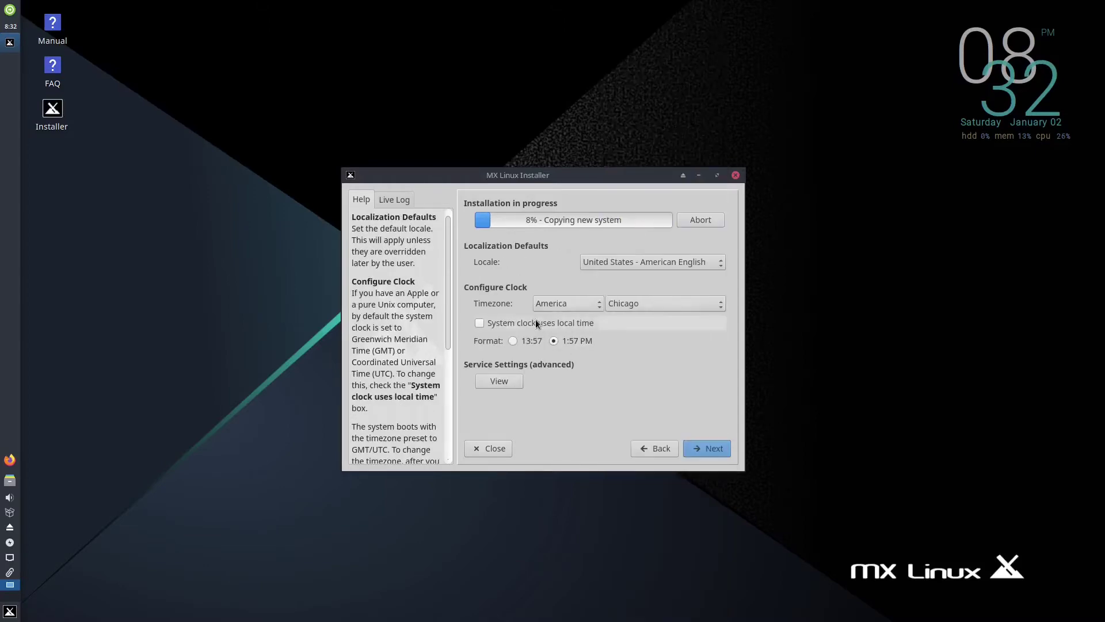
click(534, 320)
click(699, 450)
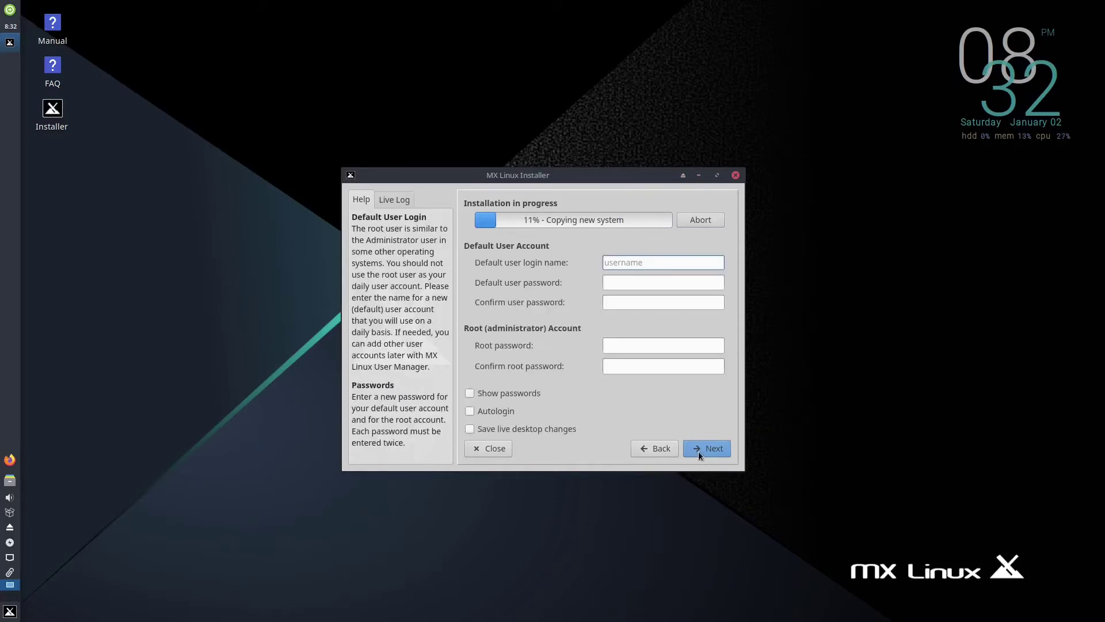
Create the user account with user and root passwords, enable autologin, and continue installing
text(user)
key(Tab)
text(demo)
key(Tab)
text(demo)
key(Tab)
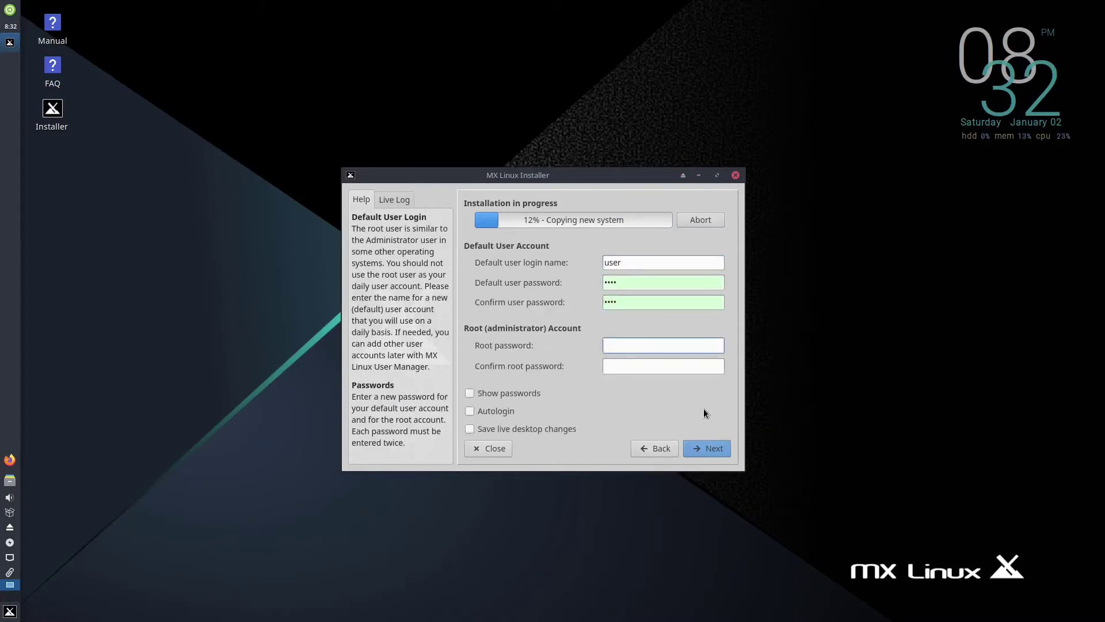
text(***********)
key(Tab)
text(***********)
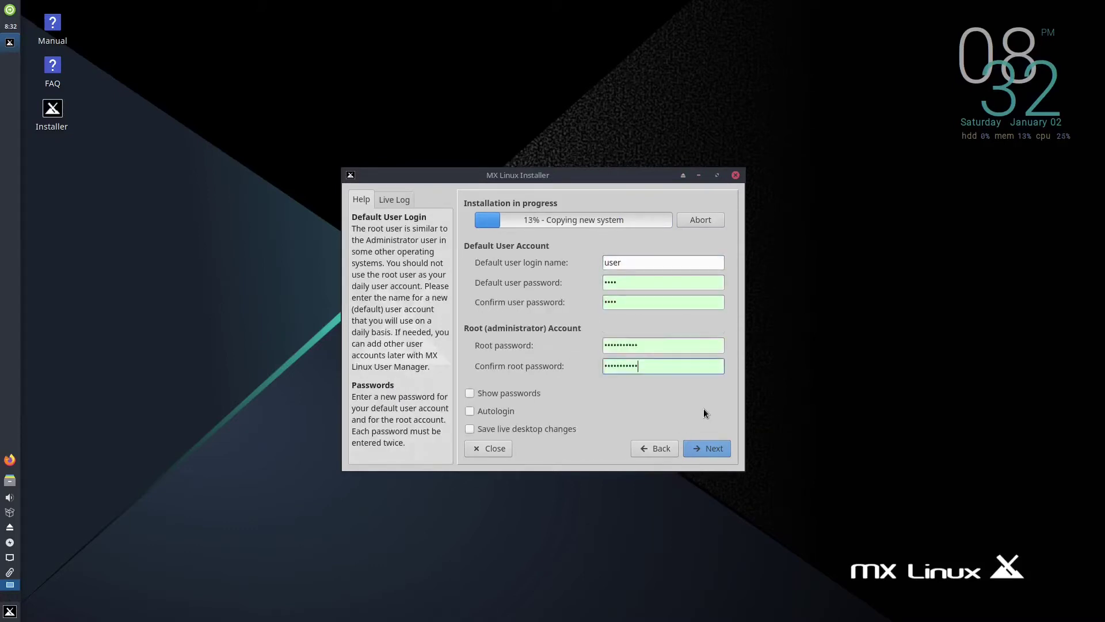
click(496, 411)
click(714, 449)
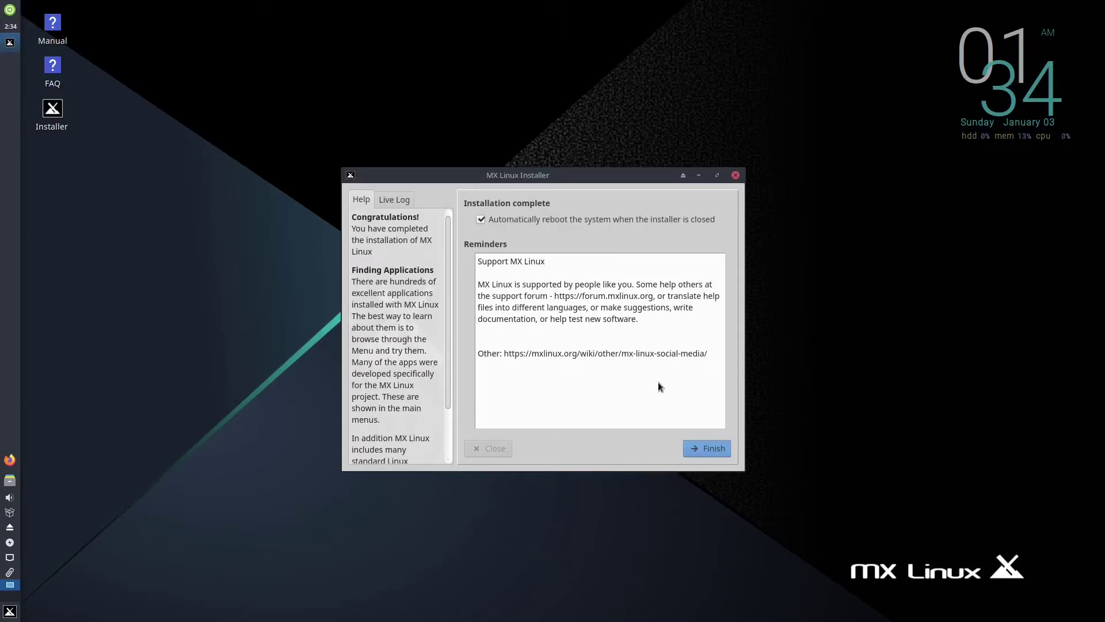
Finish the installer to reboot, then close the MX Welcome window
click(695, 450)
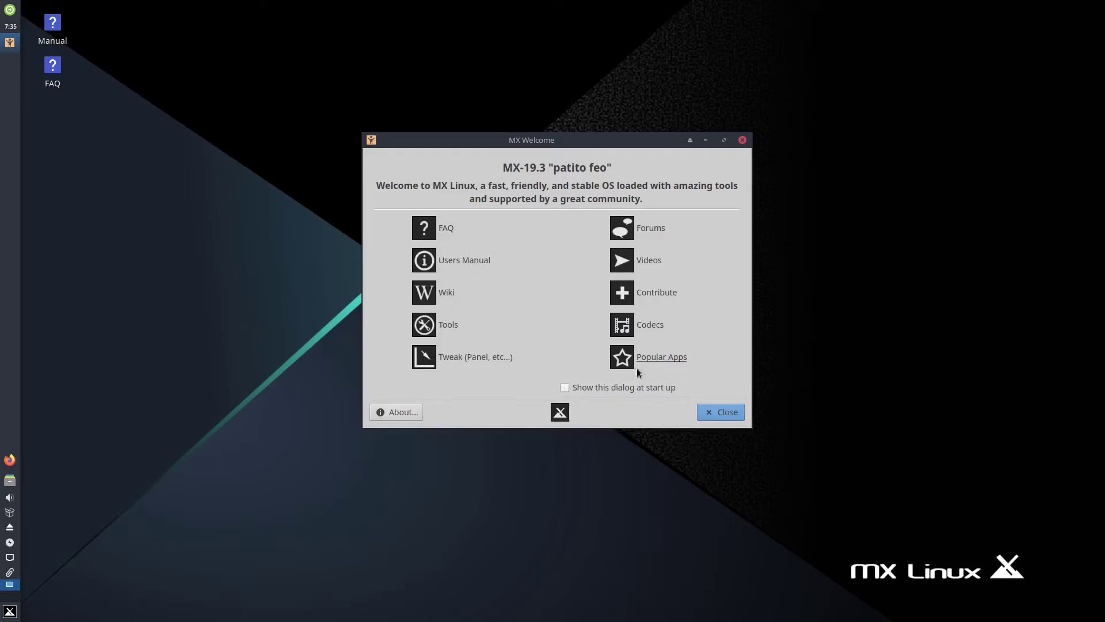
click(726, 412)
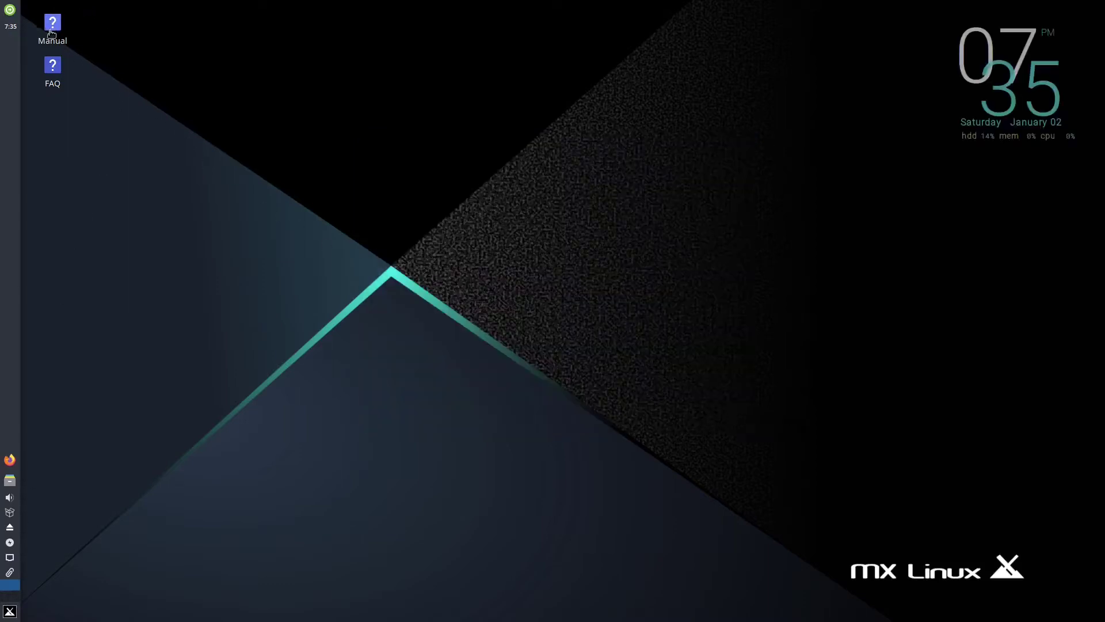
Open the desktop Manual PDF, read to section 1.5 on page 6, then close it
mouse_move(51, 34)
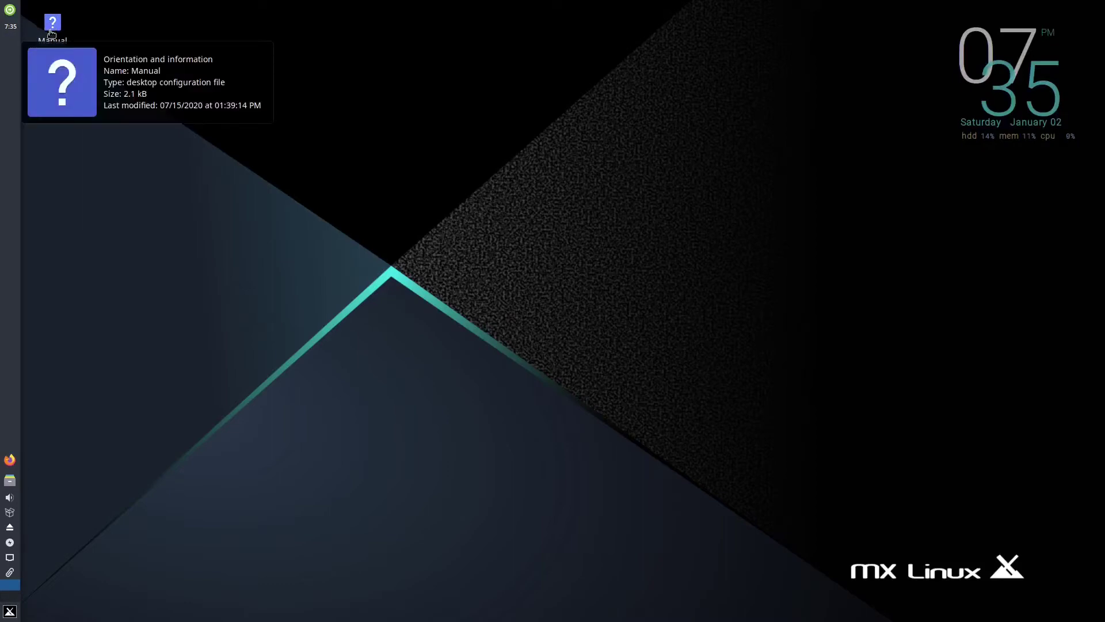
double_click(51, 29)
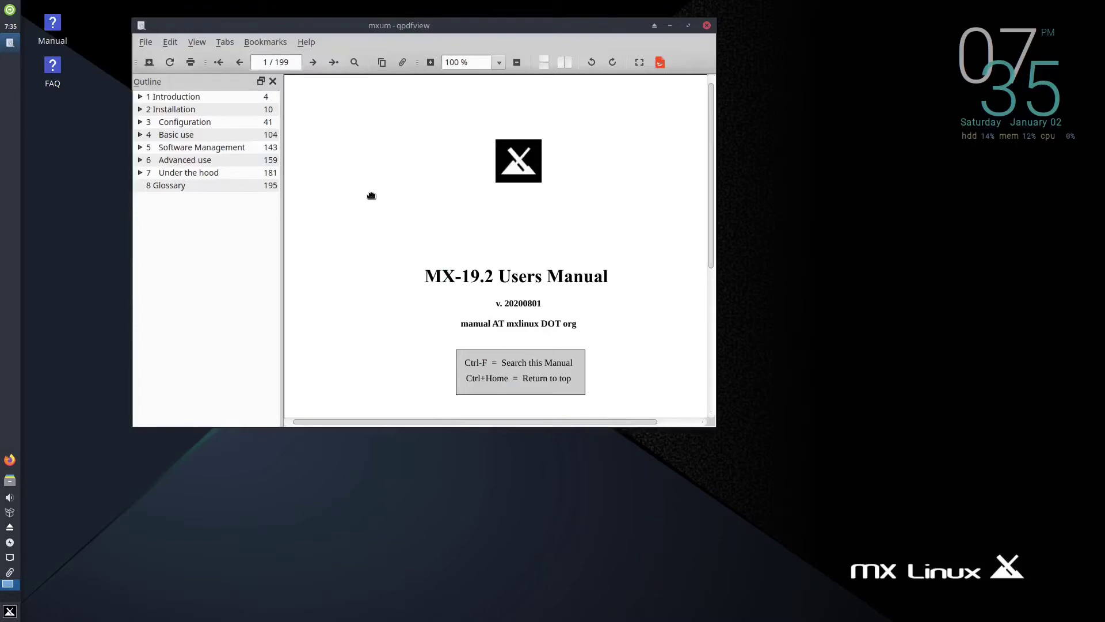
scroll(371, 194, down, 2)
scroll(372, 195, down, 5)
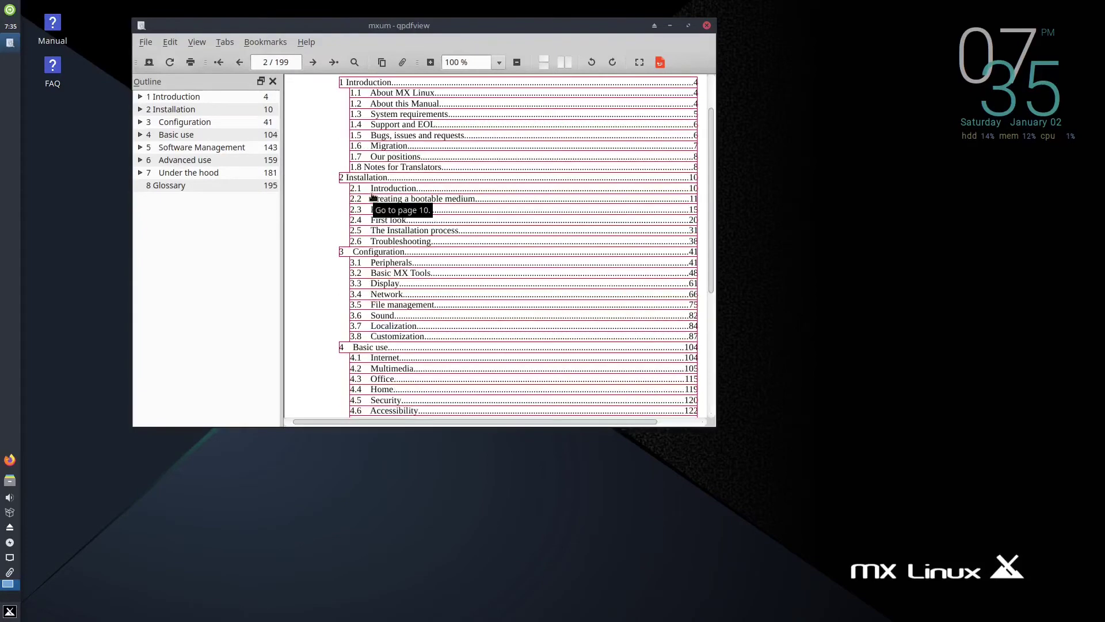
scroll(322, 240, down, 15)
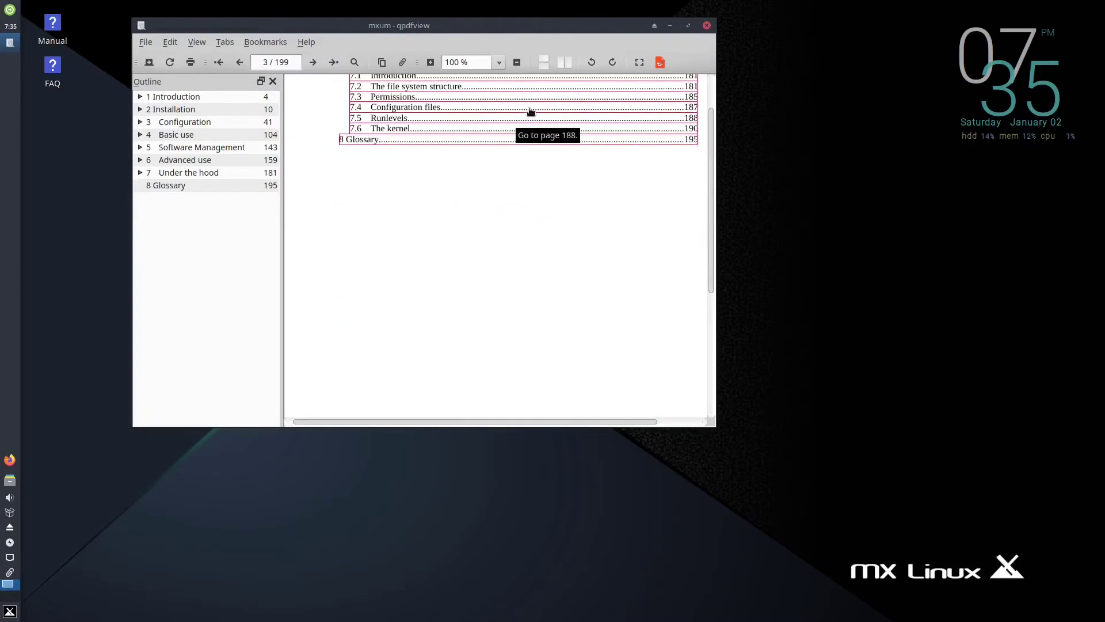
scroll(538, 169, down, 10)
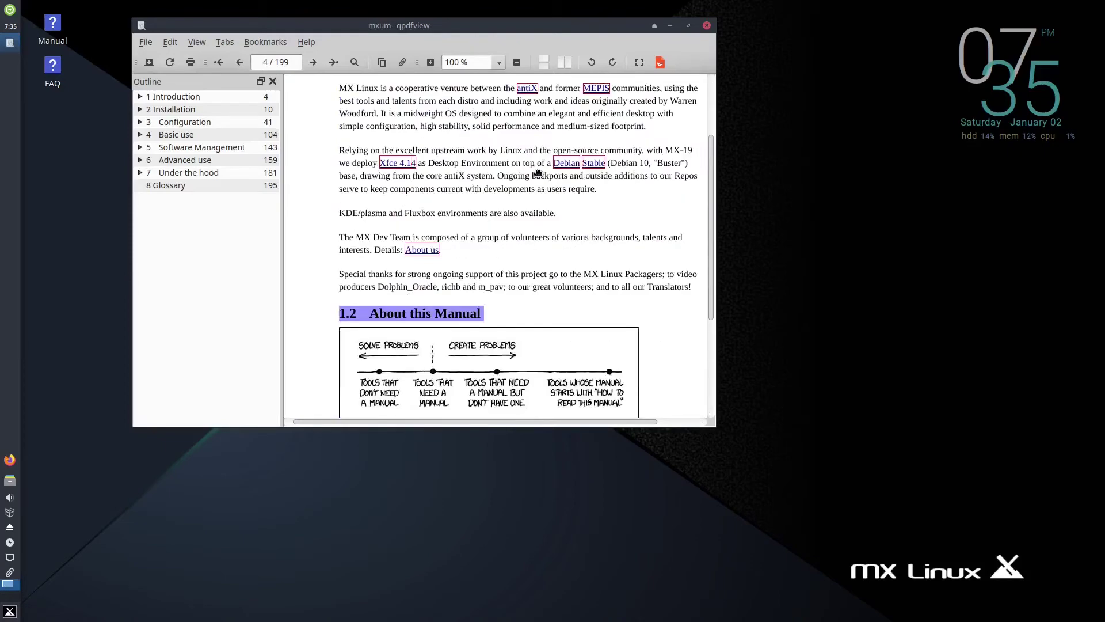
scroll(538, 174, down, 10)
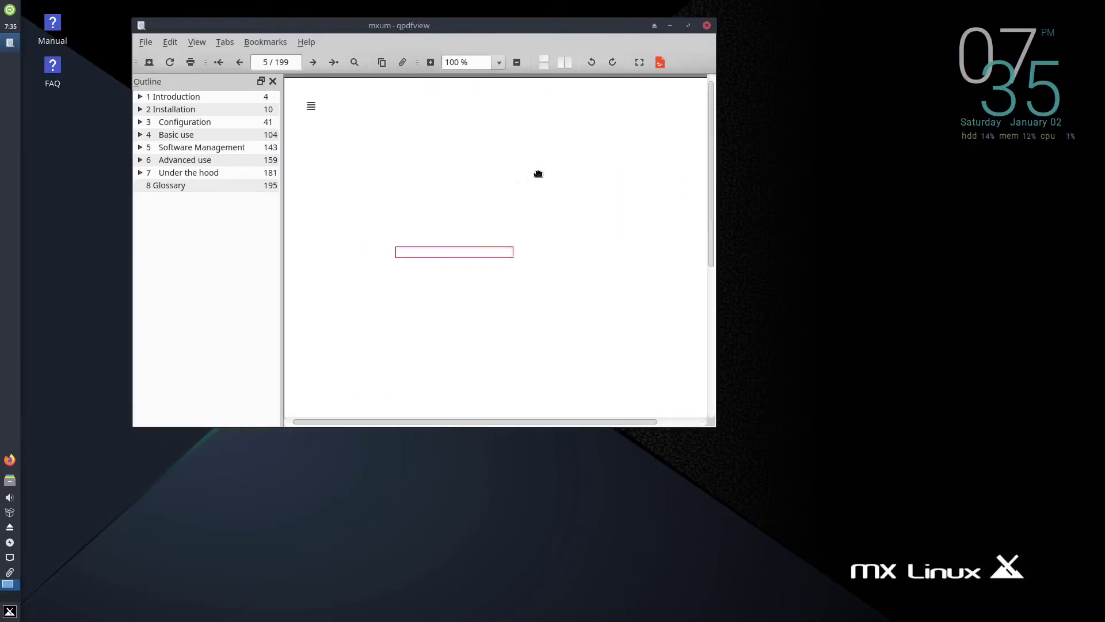
scroll(538, 174, down, 5)
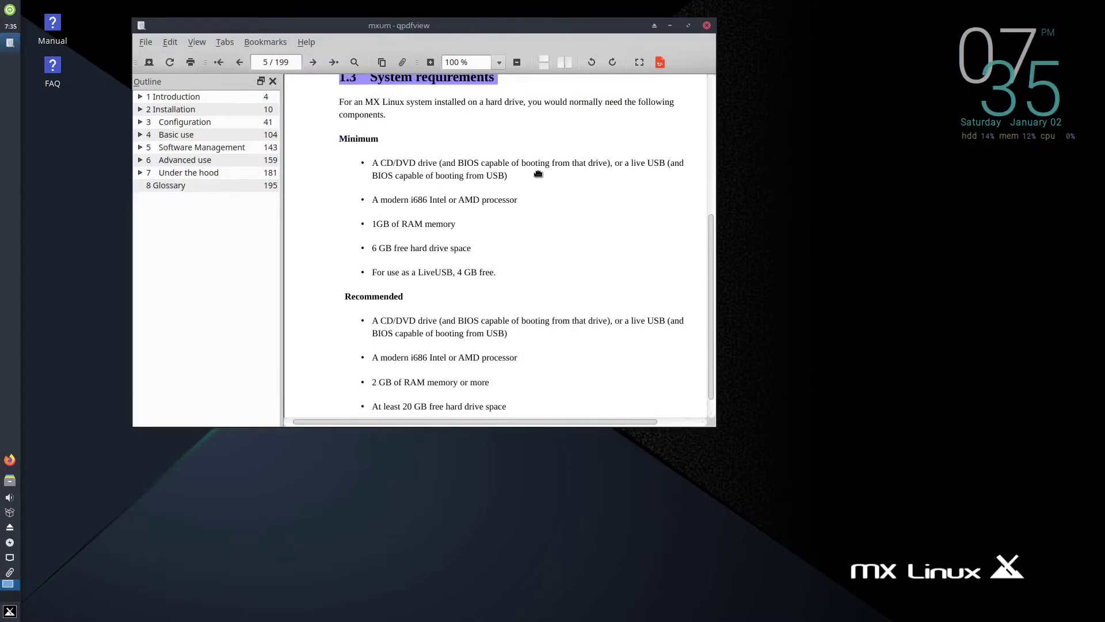
scroll(537, 173, down, 10)
scroll(538, 173, down, 8)
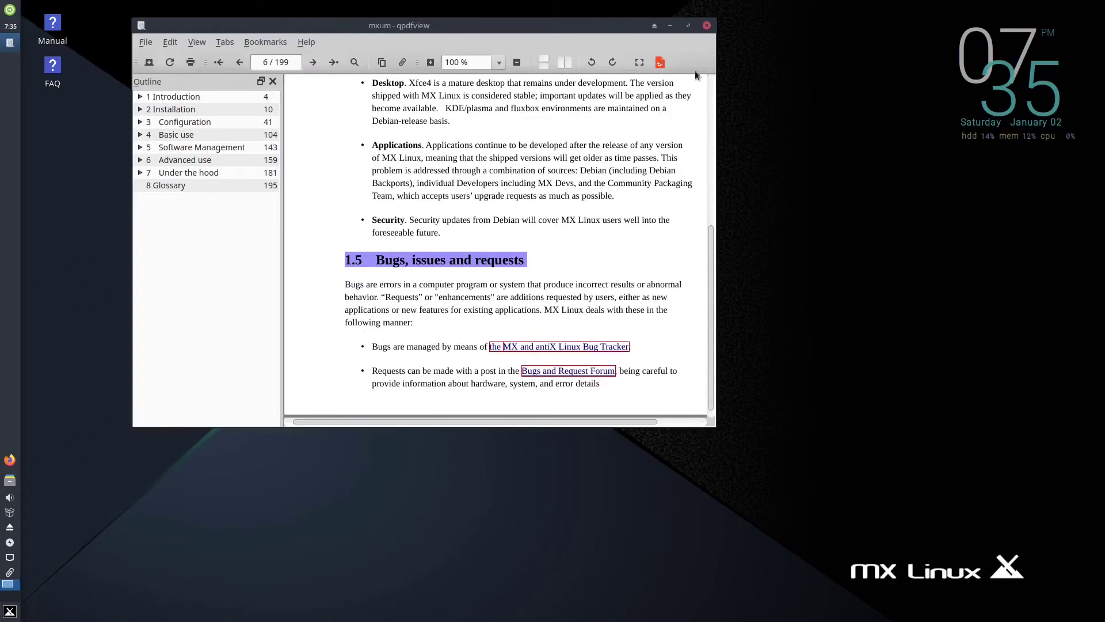
click(707, 26)
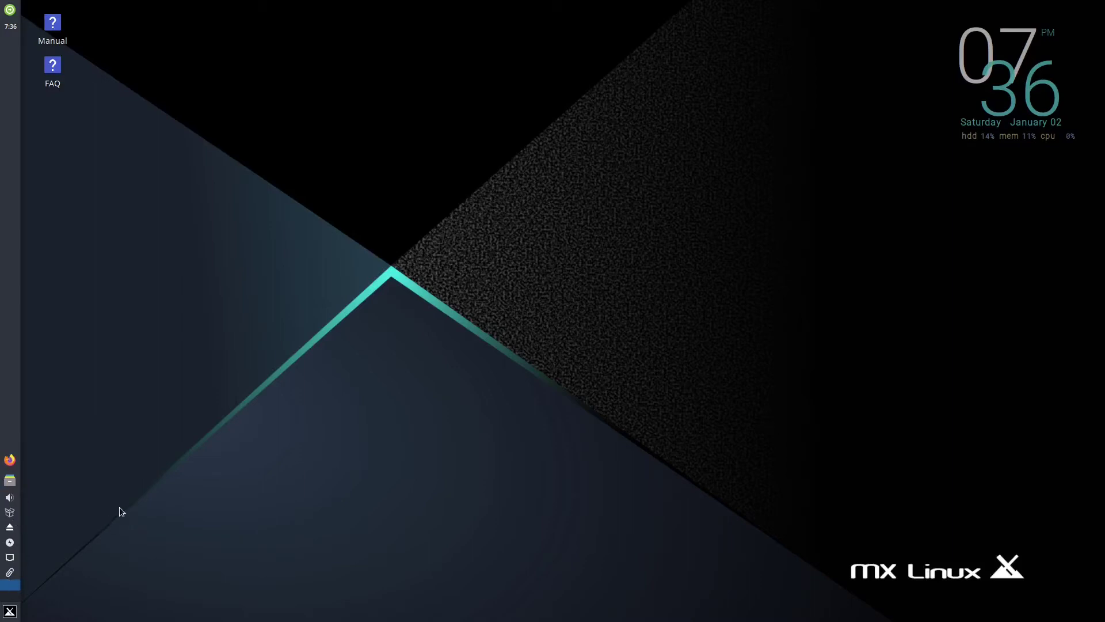
Bring up the MX menu showing Favorites like MX Tools and MX Package Installer
click(9, 614)
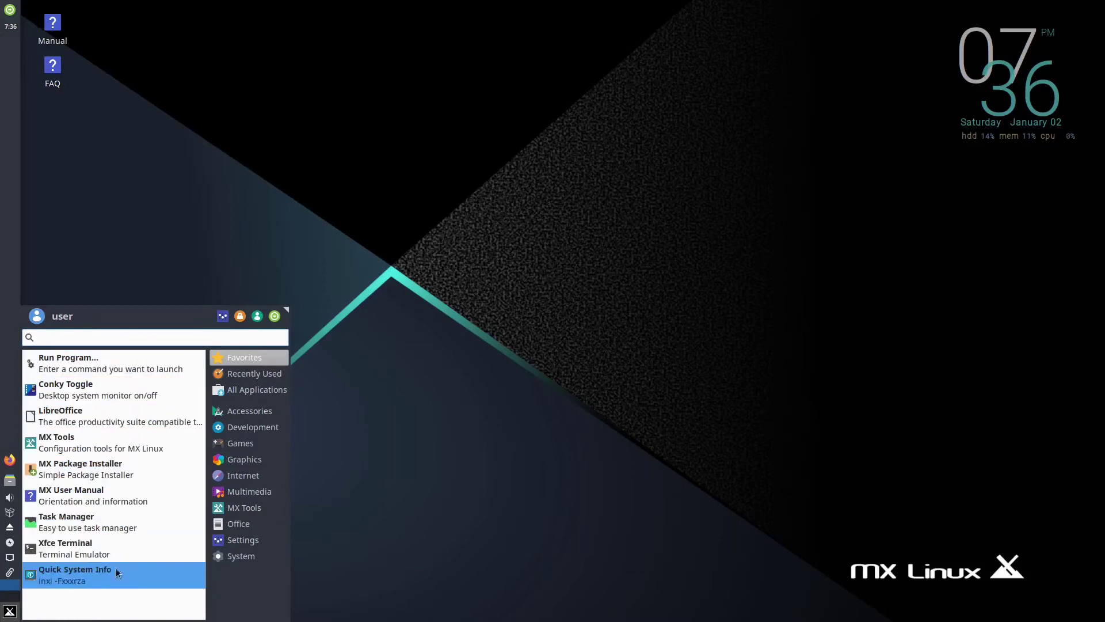
Browse All Applications and the Accessories category in the Whisker menu
click(234, 386)
click(223, 412)
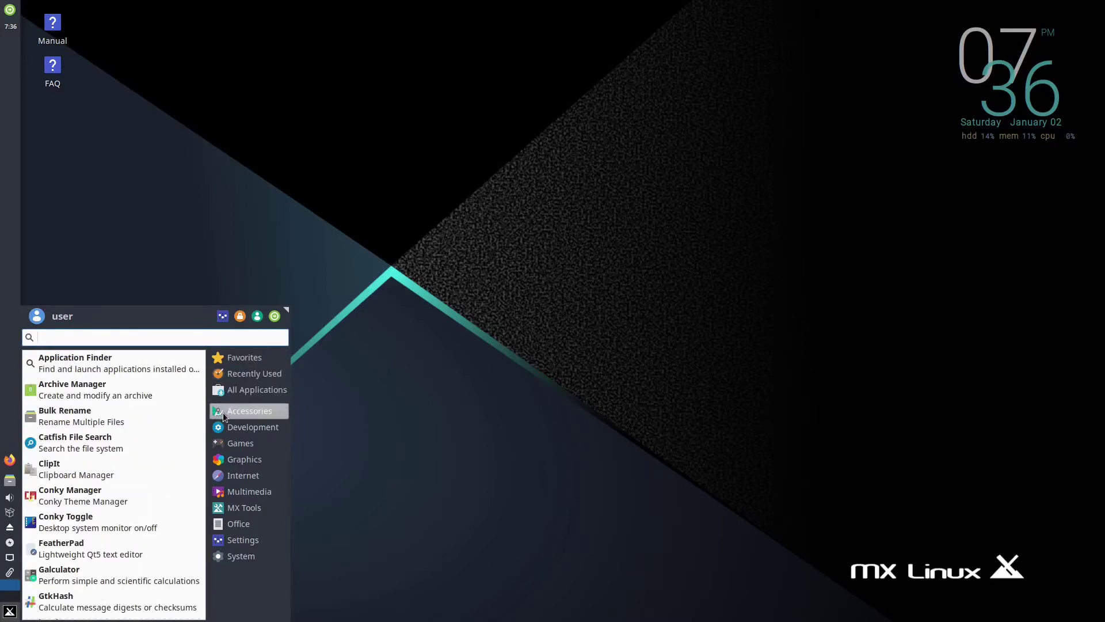
mouse_move(236, 441)
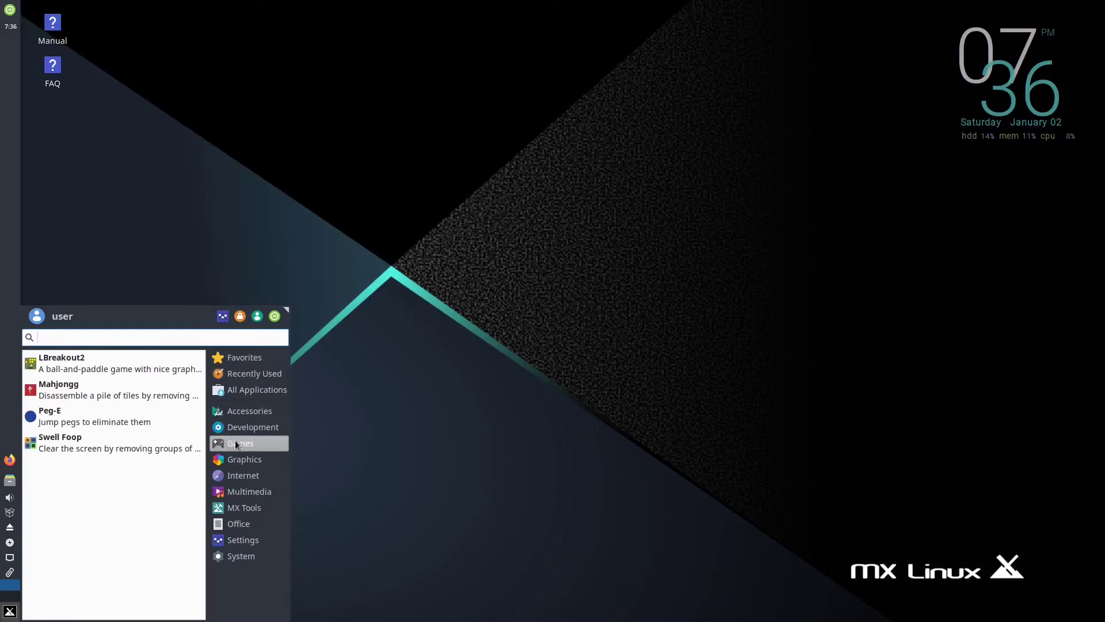
mouse_move(236, 494)
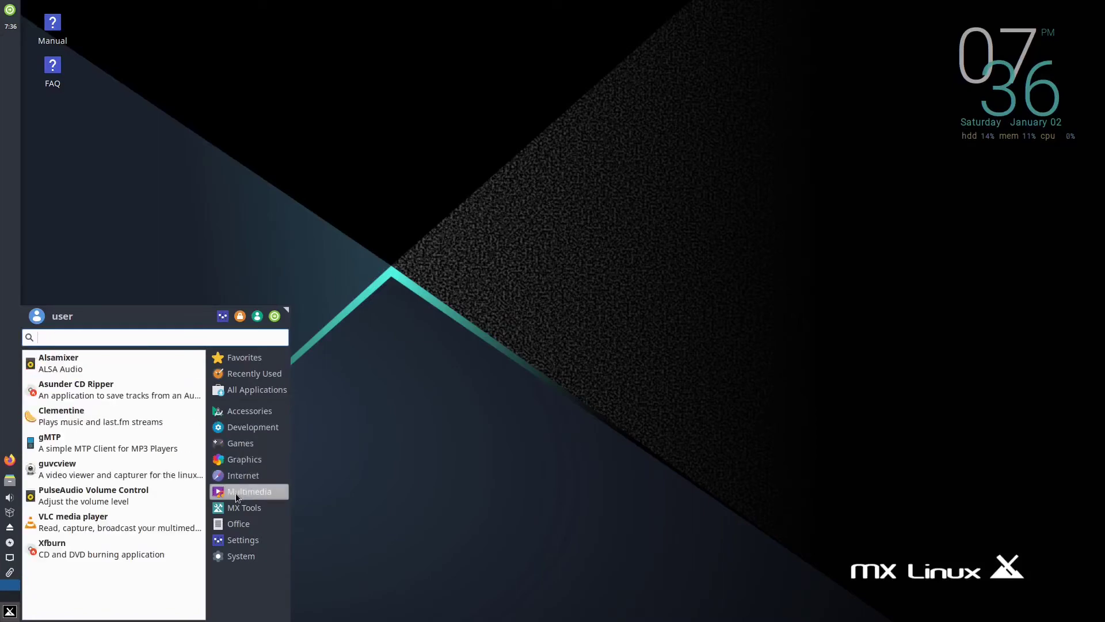
mouse_move(232, 527)
scroll(140, 521, down, 1)
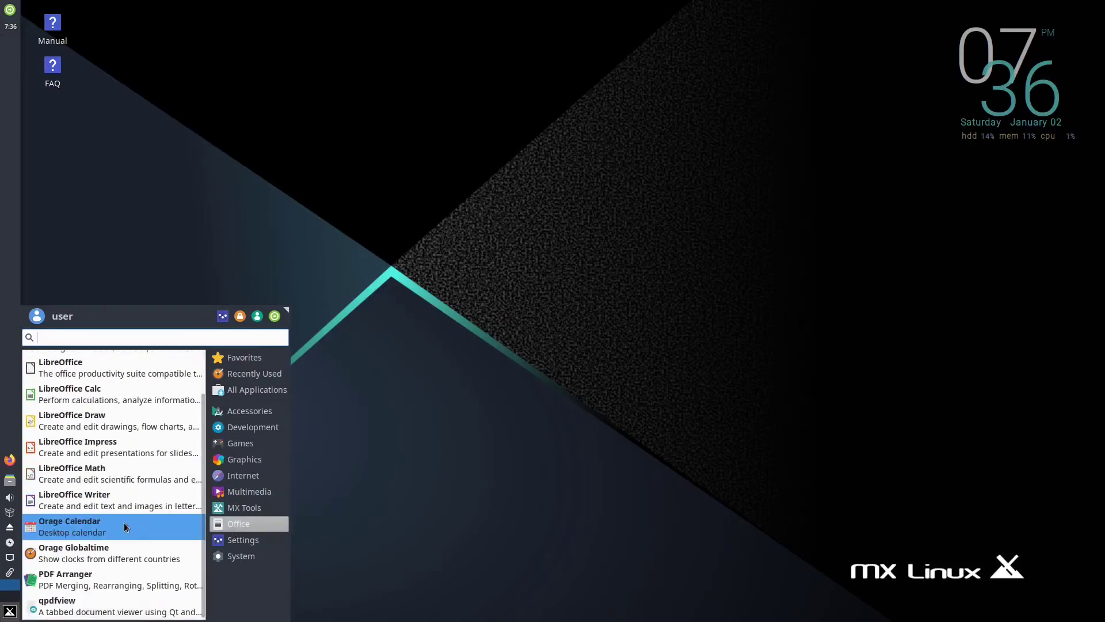
scroll(140, 521, up, 1)
scroll(140, 524, down, 4)
scroll(140, 524, down, 5)
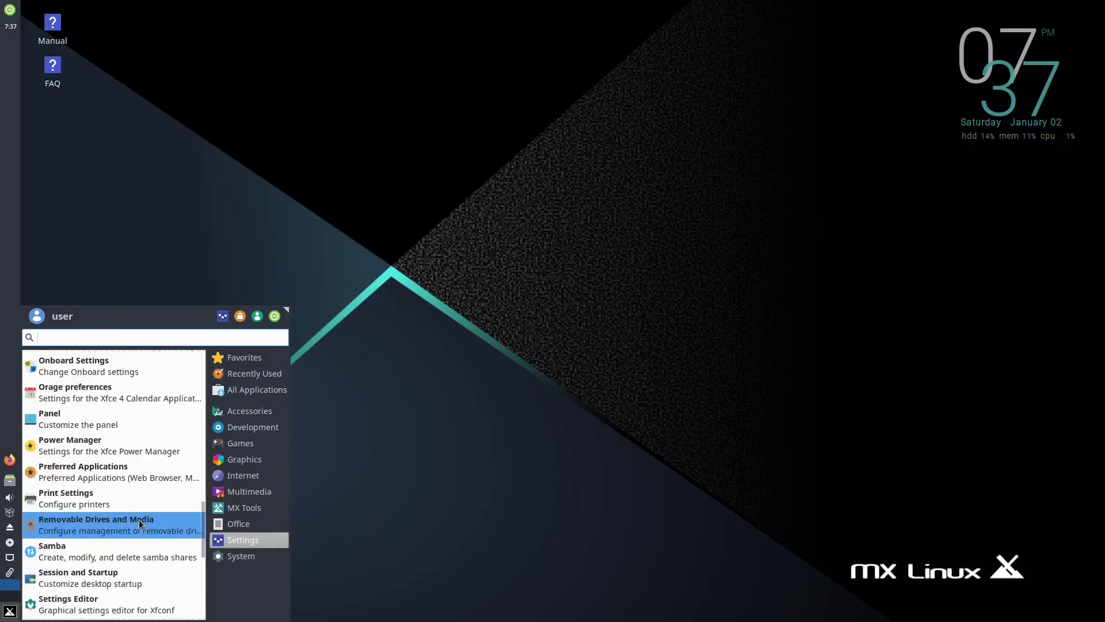
scroll(136, 578, up, 10)
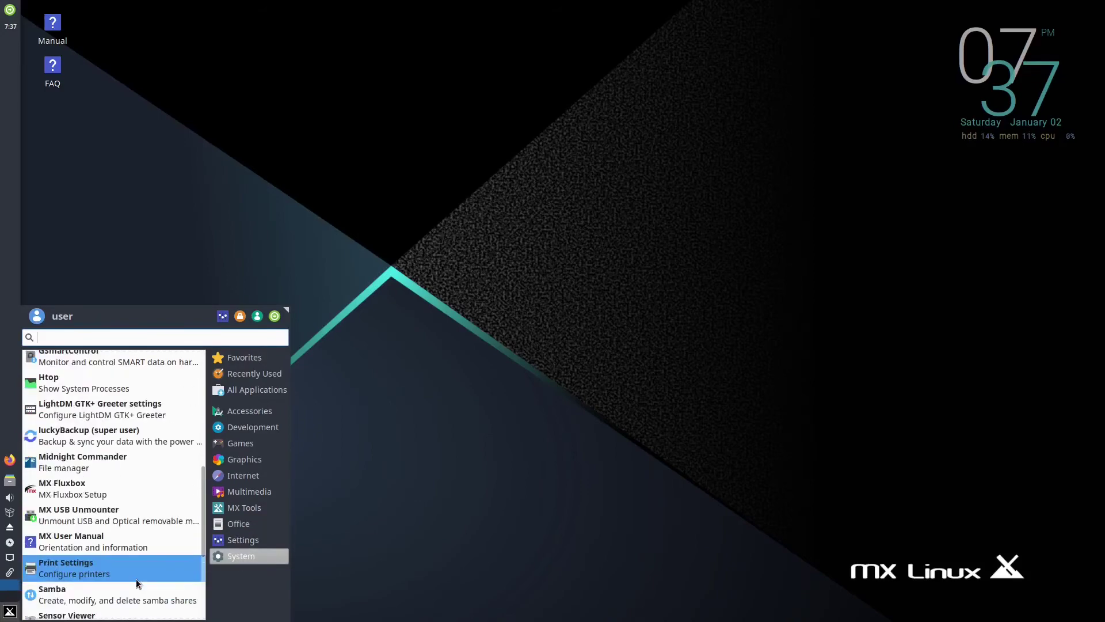
Search 'print' to launch Print Settings and open its Server menu
text(print)
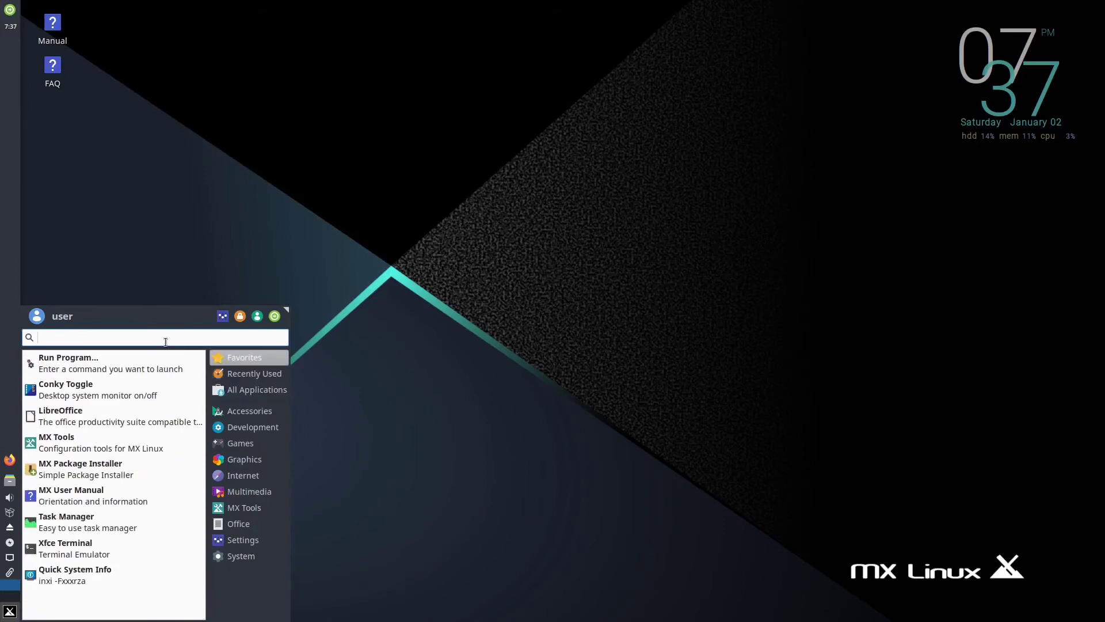
key(Return)
click(449, 263)
Open the print server's basic settings, then view Firefox's What's New and About Firefox
click(469, 296)
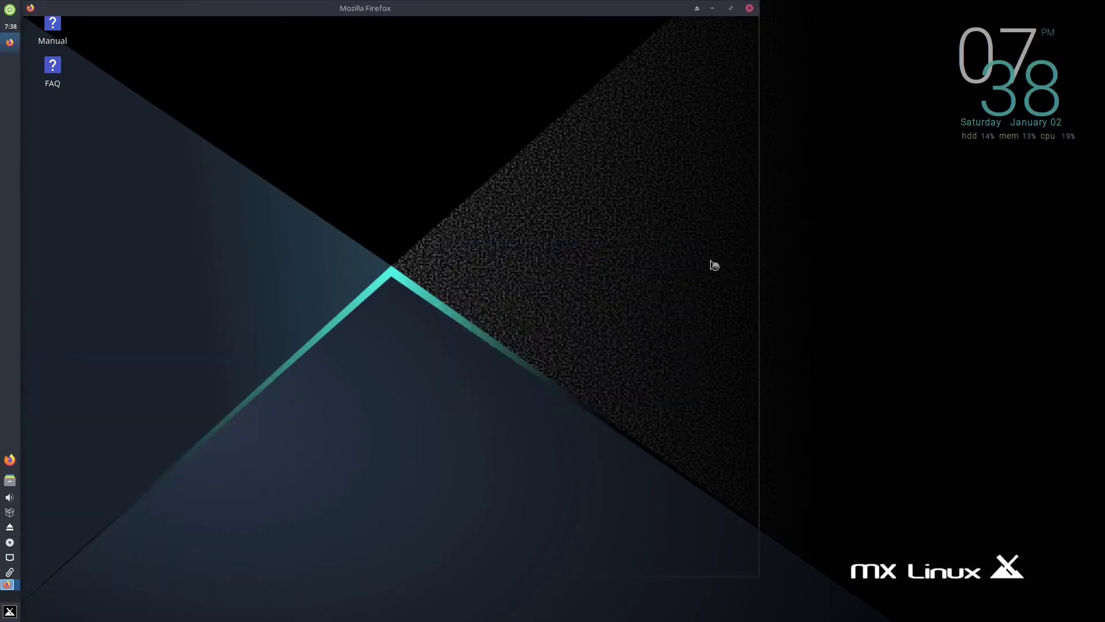
click(747, 47)
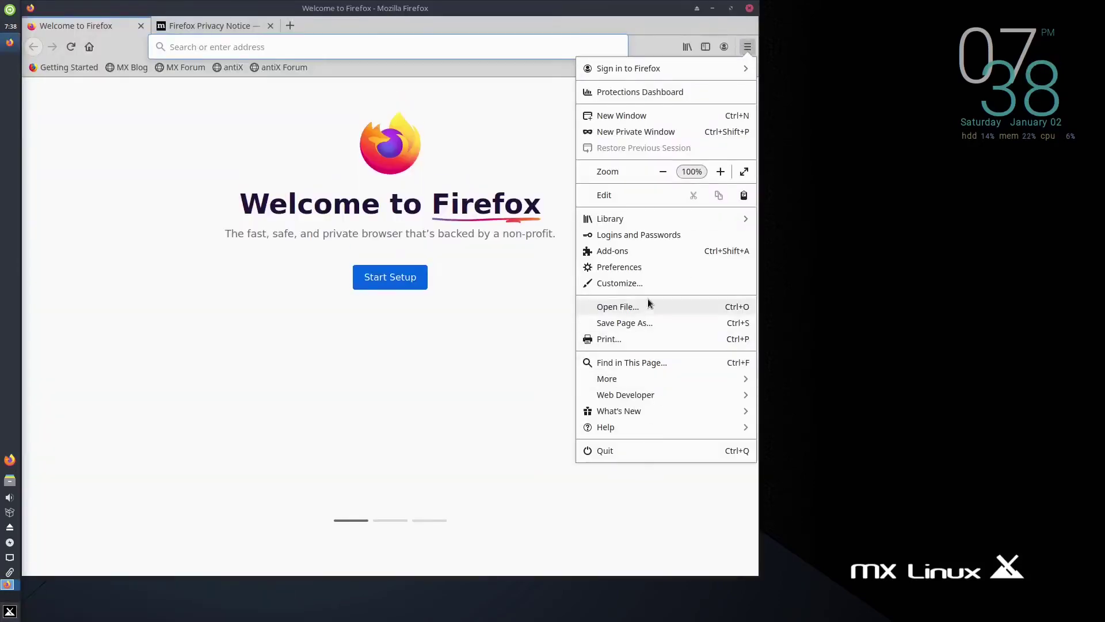
click(644, 411)
click(588, 68)
click(644, 428)
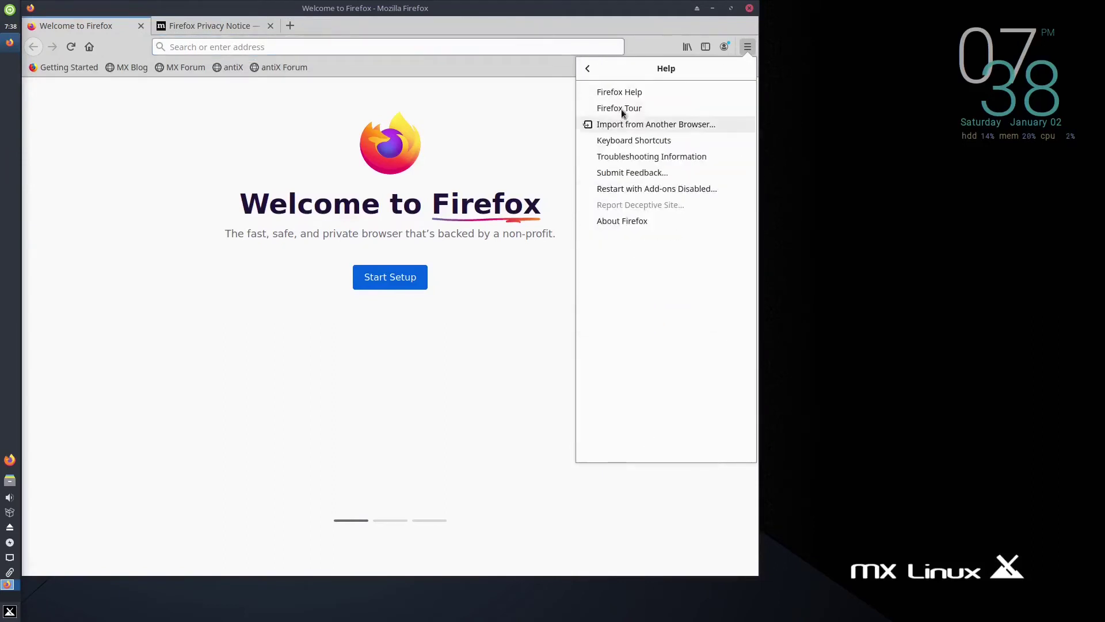
click(610, 219)
click(591, 183)
Restore the Firefox window to a smaller size, then maximize it again
click(10, 611)
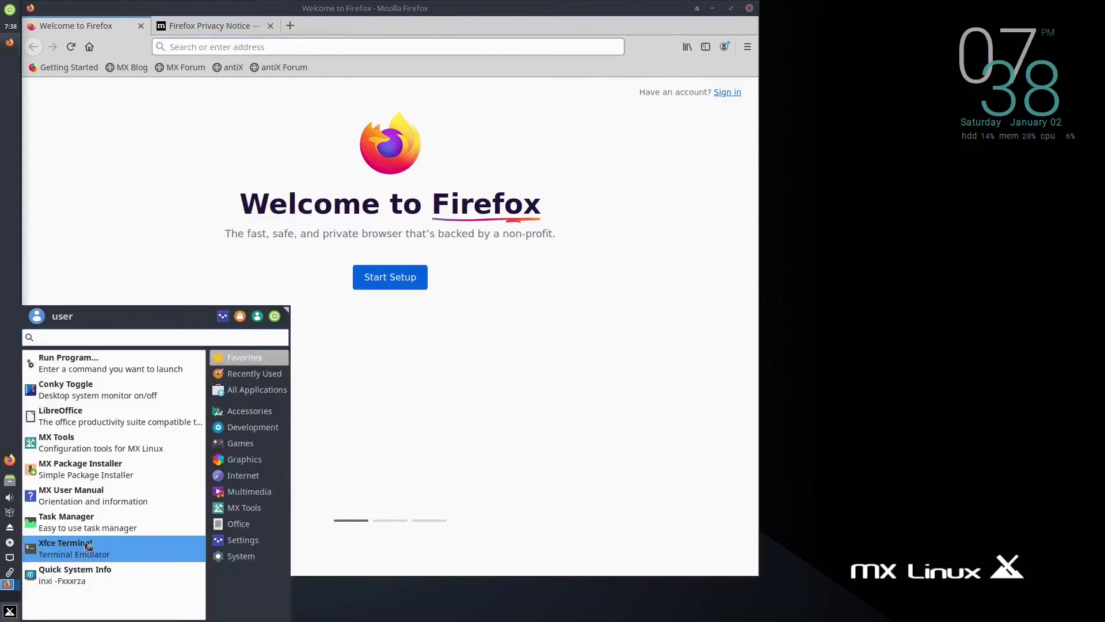
click(263, 180)
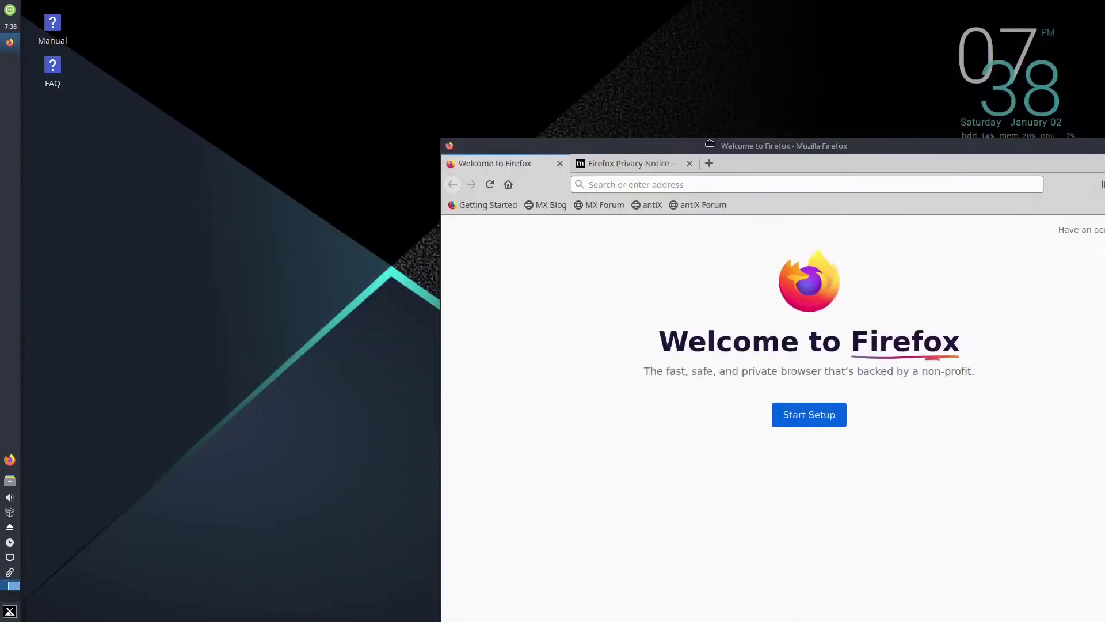
key(super+Up)
Launch Thunderbird from the menu, skip account setup, and maximize its window
click(10, 610)
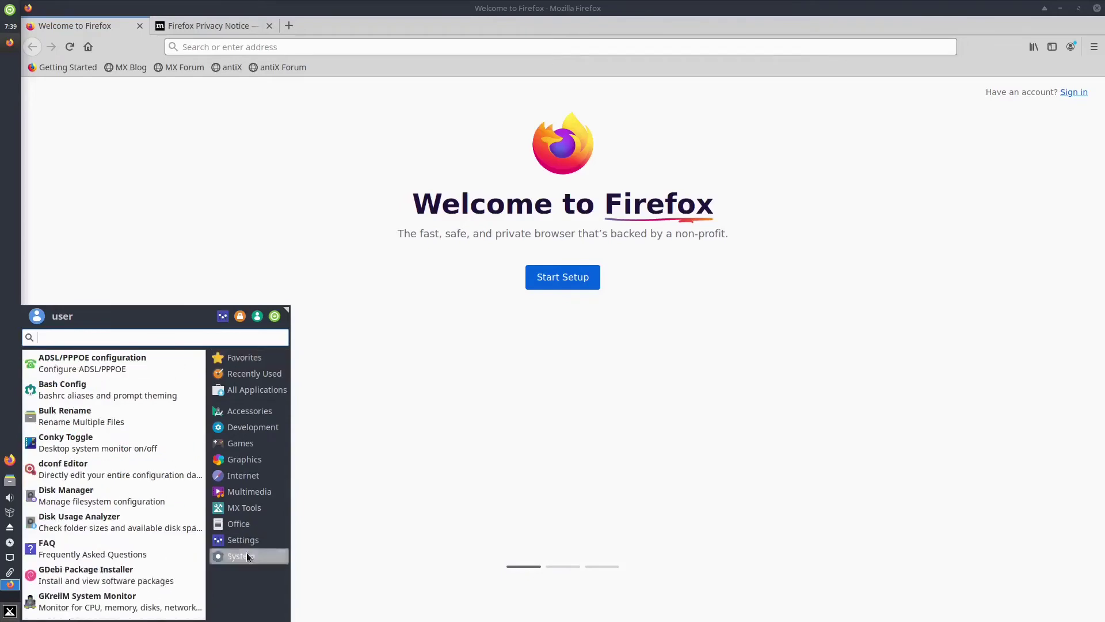
mouse_move(248, 540)
scroll(140, 452, down, 13)
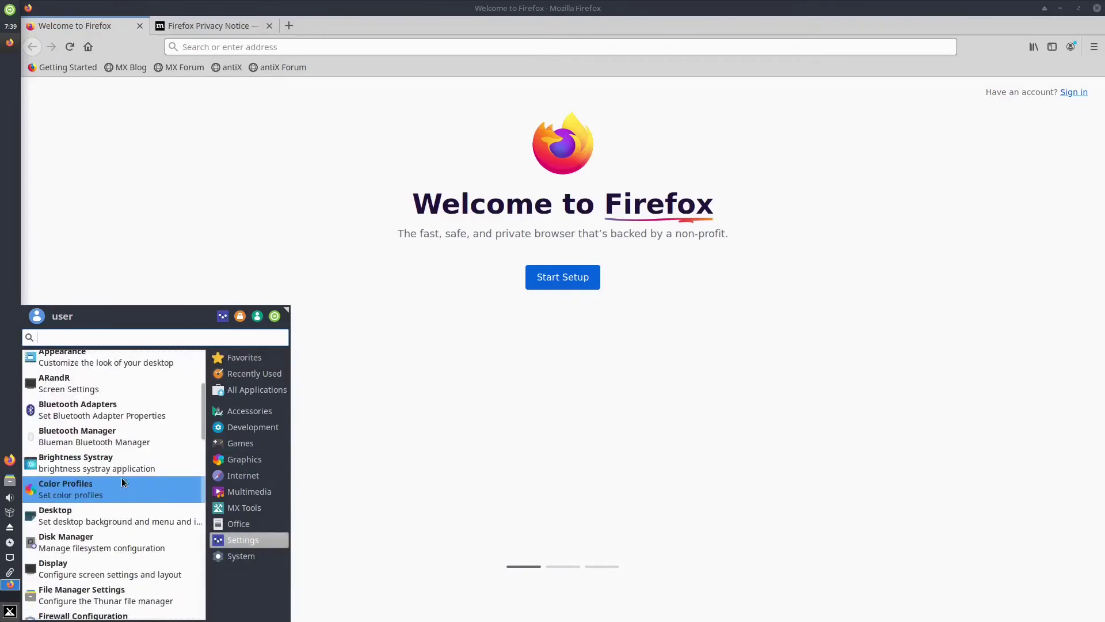
scroll(123, 483, down, 4)
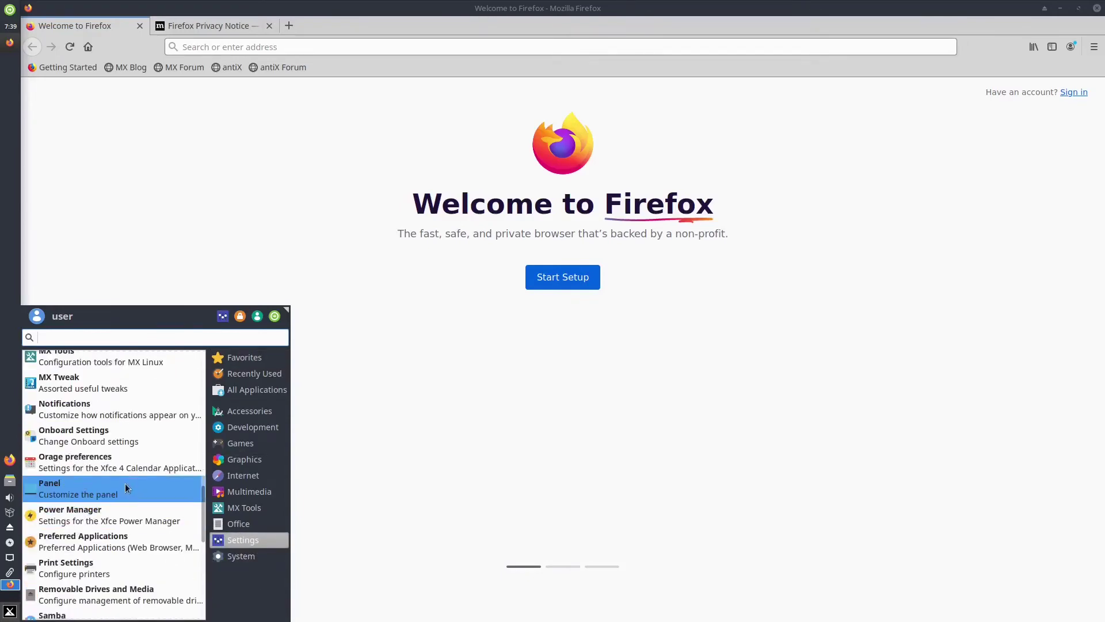
mouse_move(243, 475)
click(131, 446)
click(649, 430)
click(583, 8)
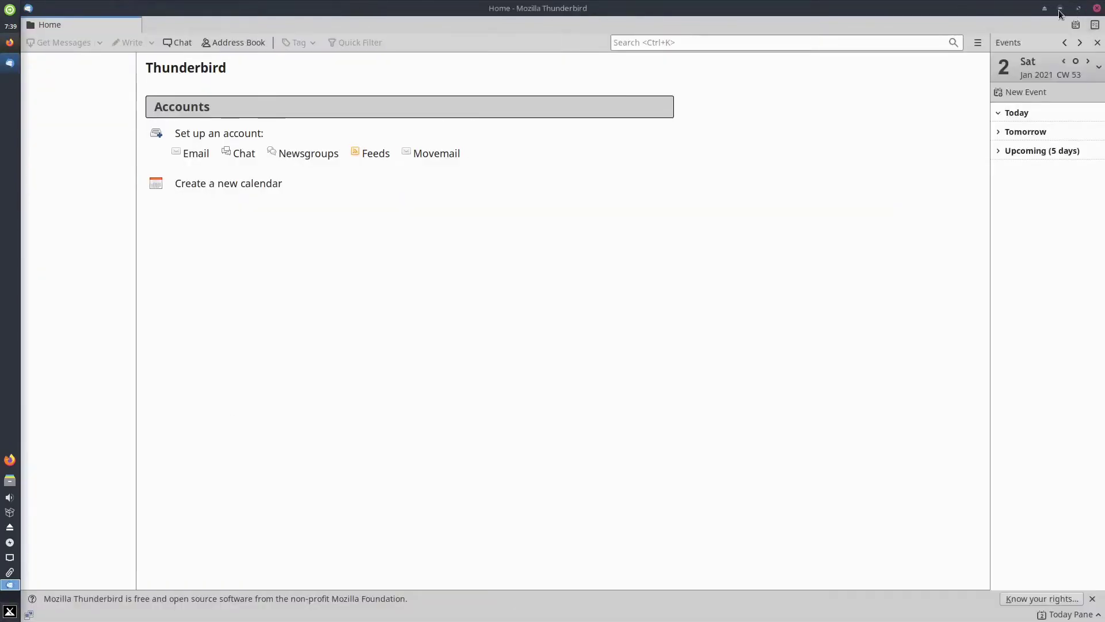
Start a new LibreOffice Writer document and check the About LibreOffice version details
click(10, 557)
click(10, 611)
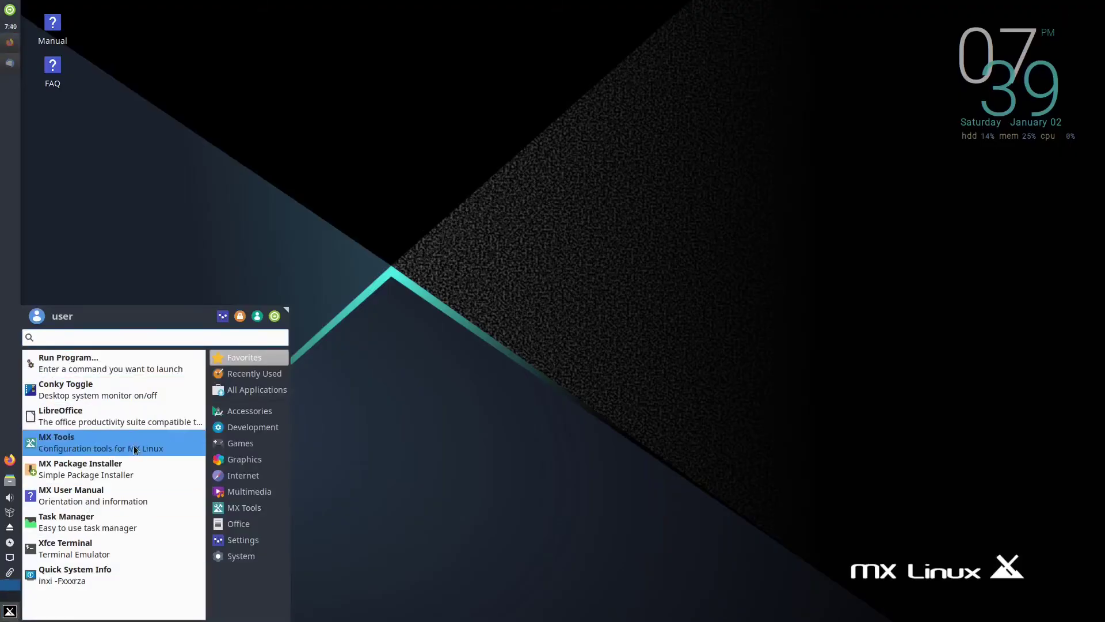
mouse_move(249, 390)
scroll(136, 477, down, 10)
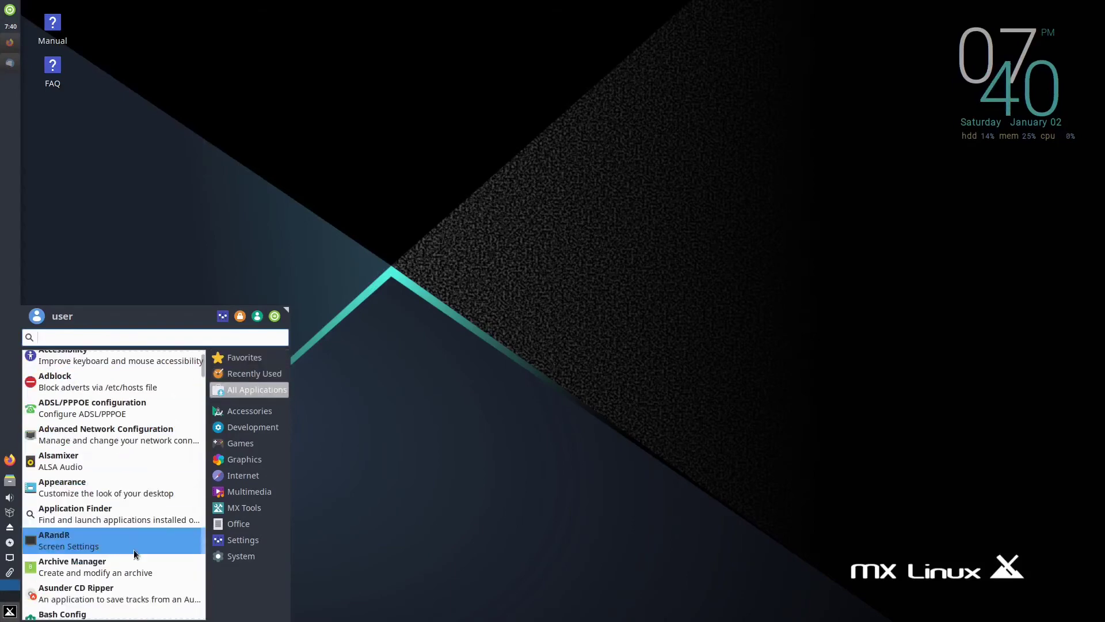
scroll(133, 562, down, 3)
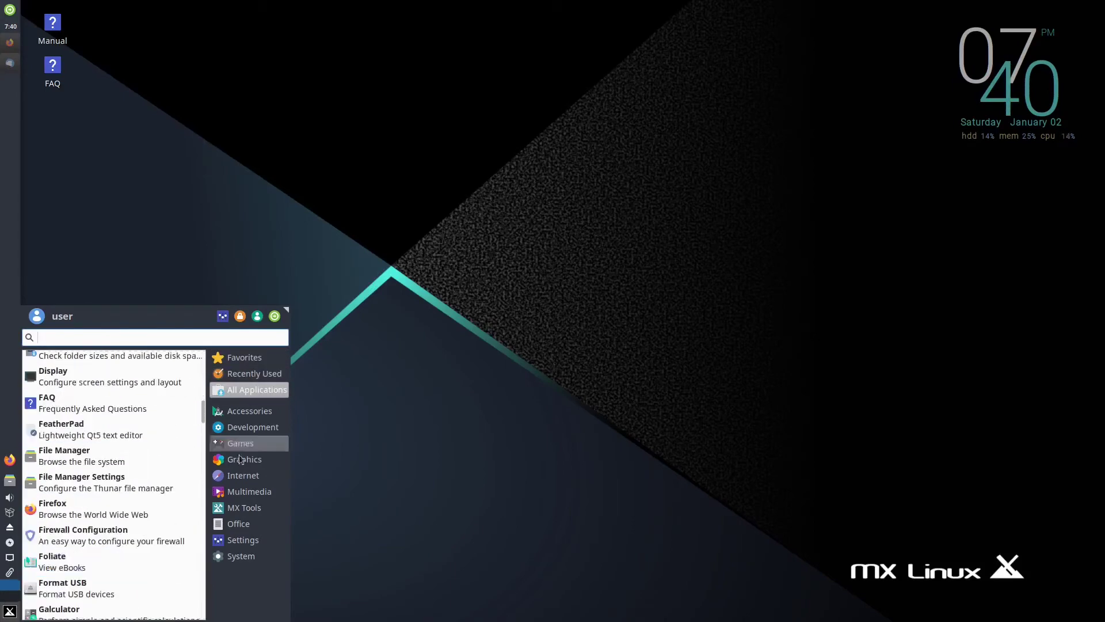
mouse_move(237, 524)
click(87, 412)
click(118, 213)
click(370, 36)
click(387, 182)
key(Escape)
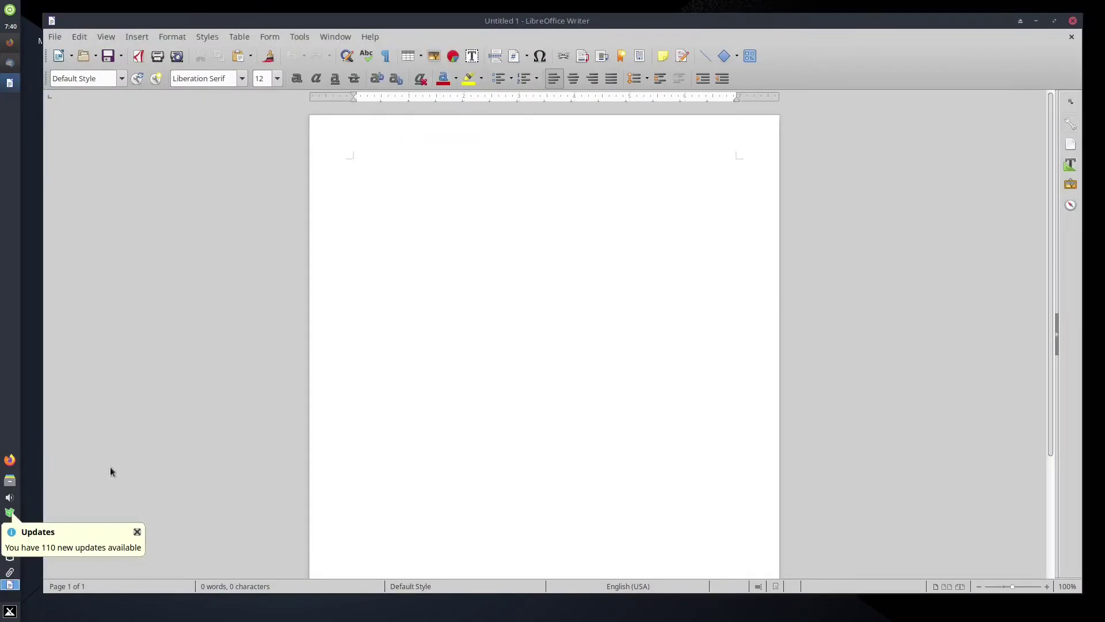
Start a full upgrade from the MX Updater and confirm with the root password
click(10, 513)
click(564, 517)
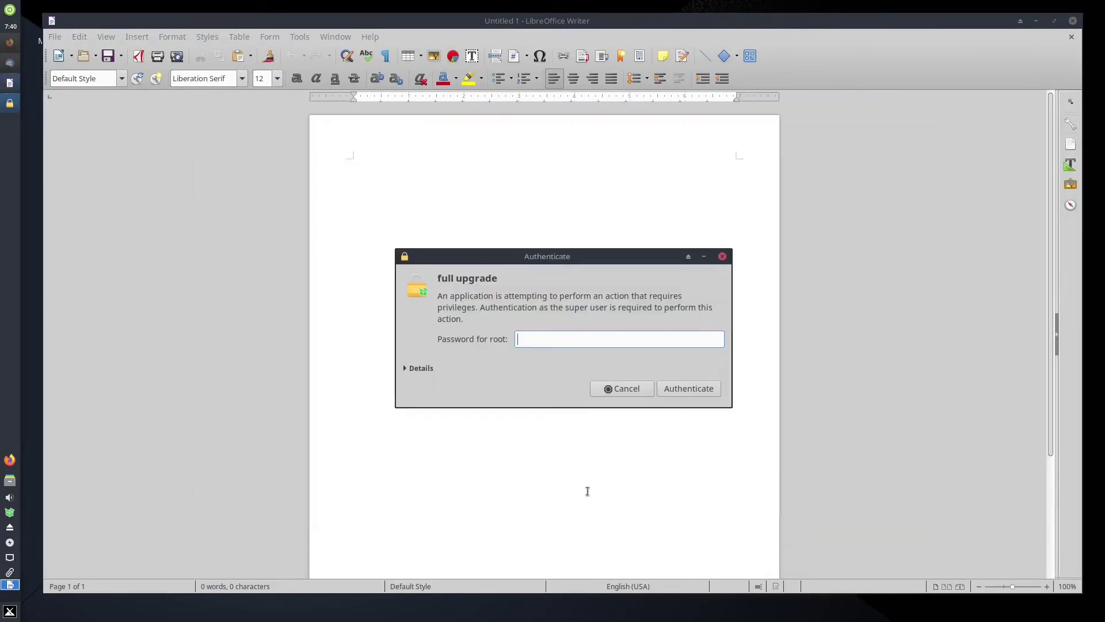
key(Return)
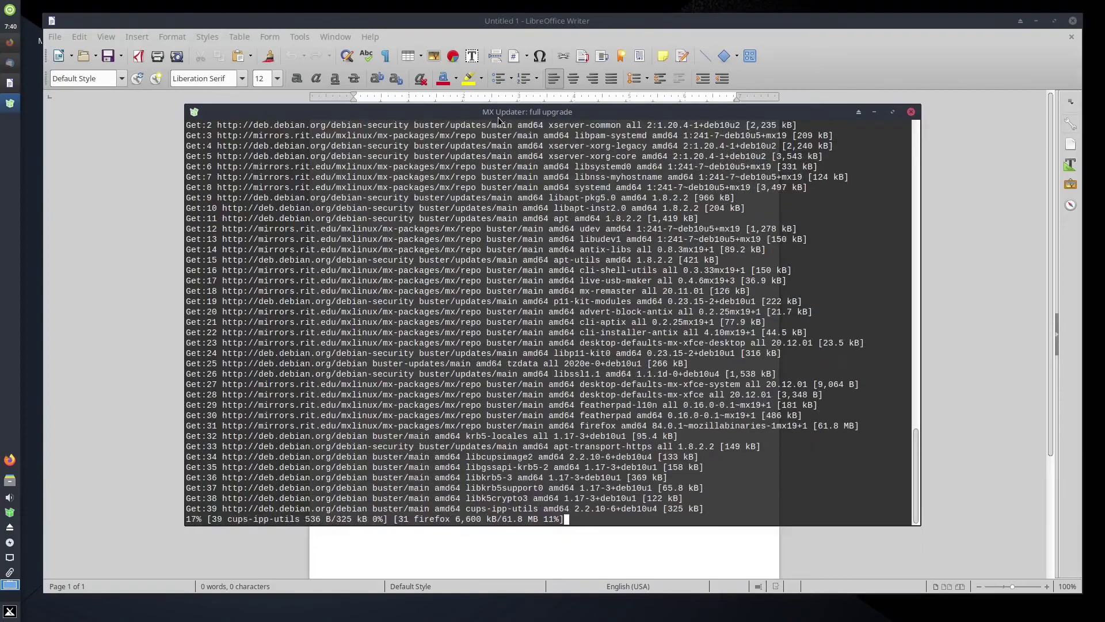
Close the Writer document and Firefox, confirming Close 2 tabs
click(485, 49)
click(1072, 21)
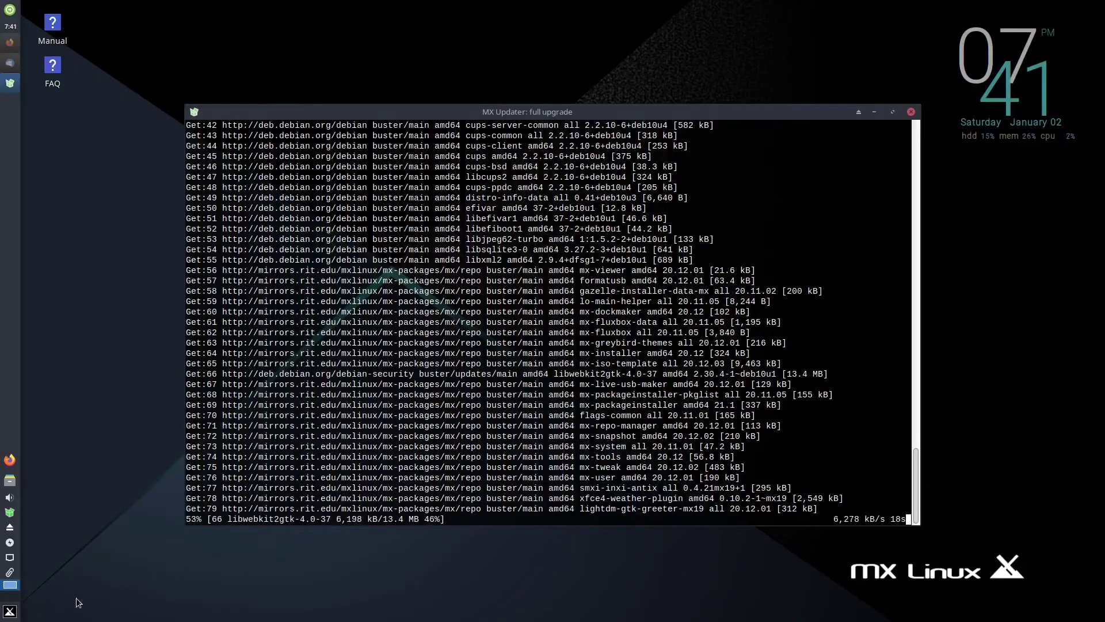
click(1098, 9)
click(685, 348)
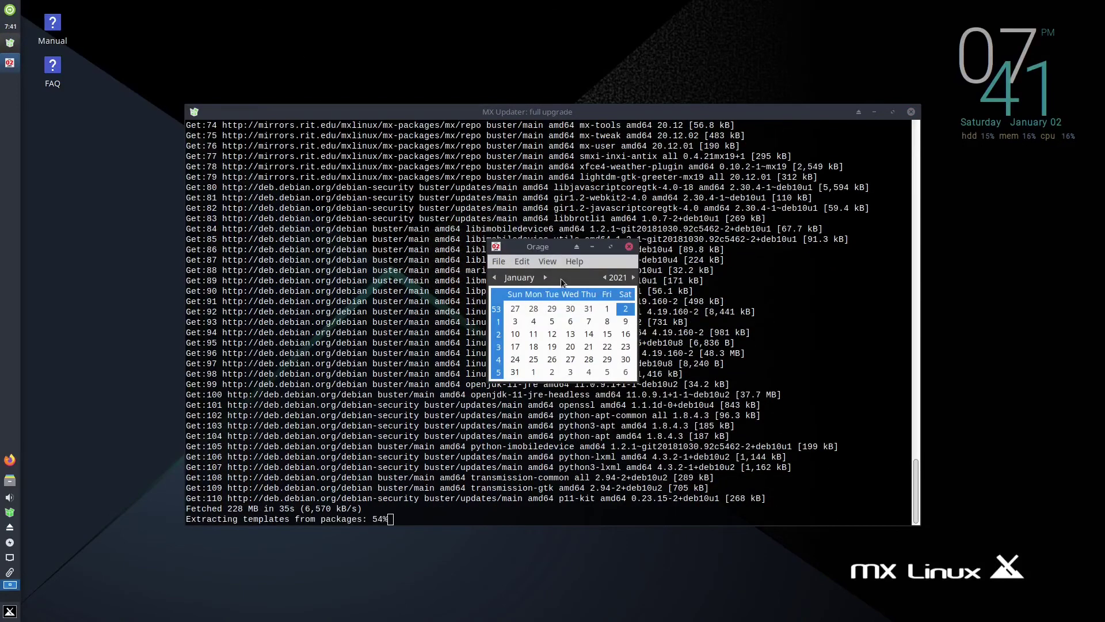
Close the calendar and search the menu for 'calendar' without launching anything
click(629, 246)
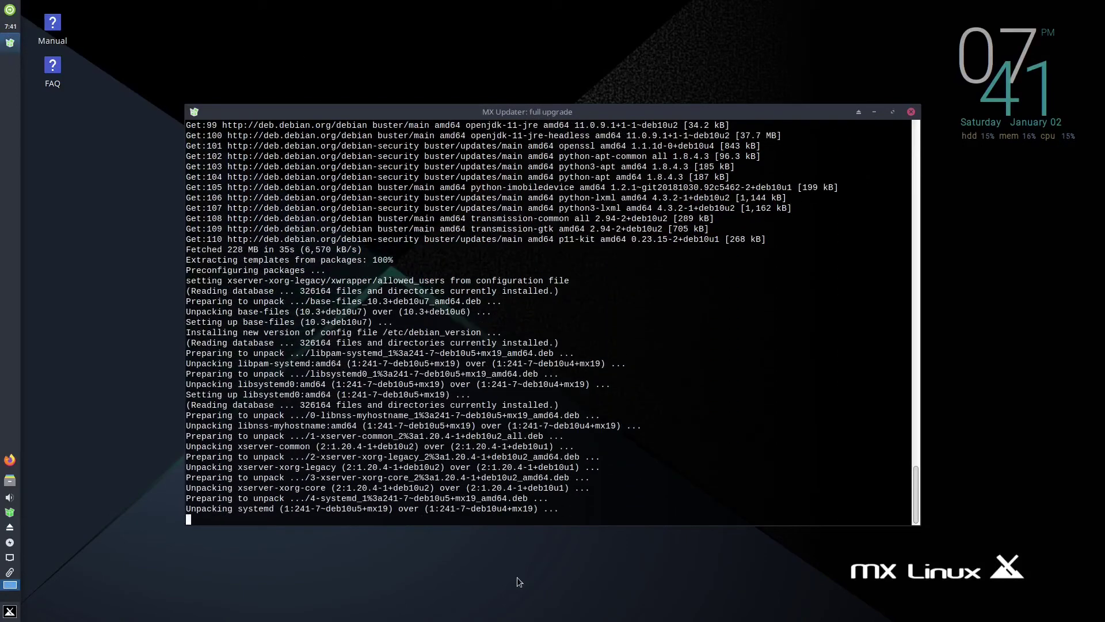
click(10, 611)
click(245, 411)
text(calendar)
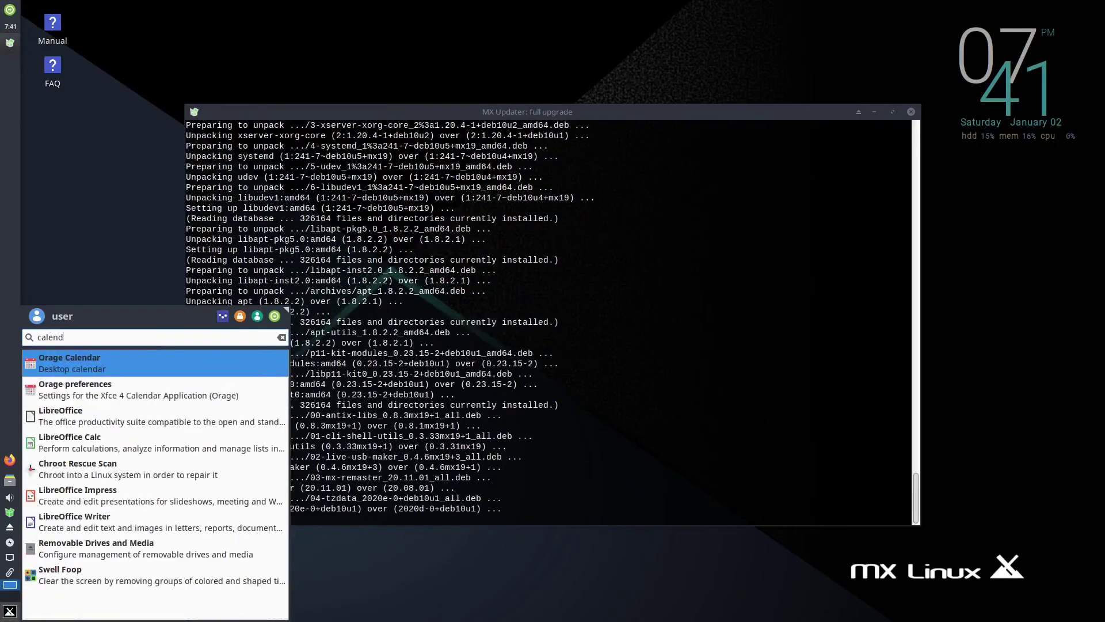
click(254, 109)
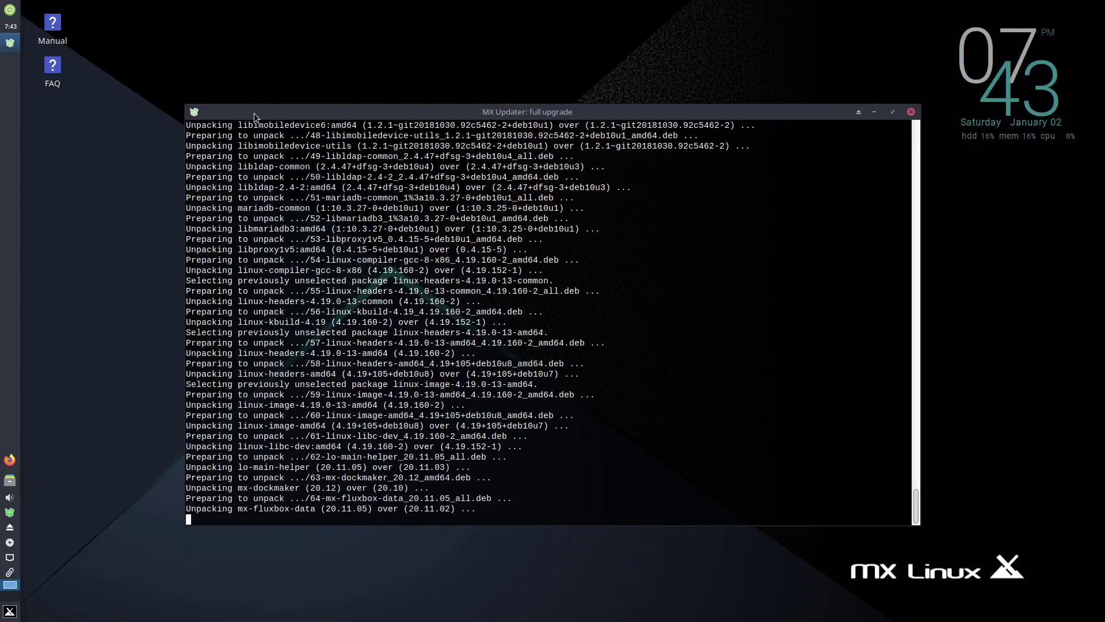
From Desktop Settings, preview the foggy landscape, blue curves, building and feather-grass wallpapers
right_click(366, 61)
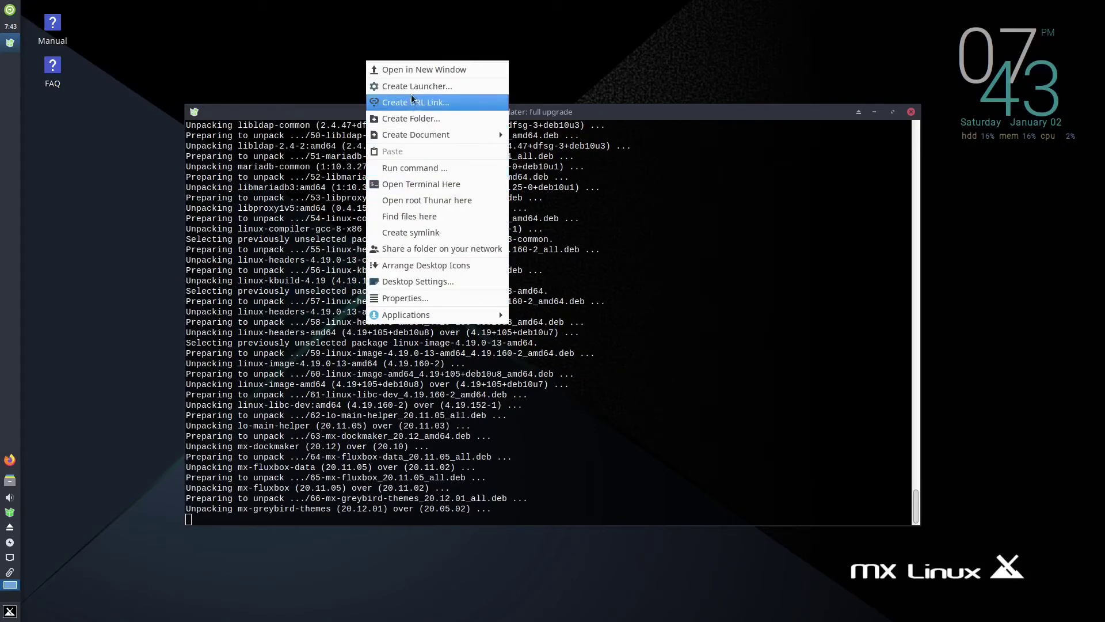
click(440, 282)
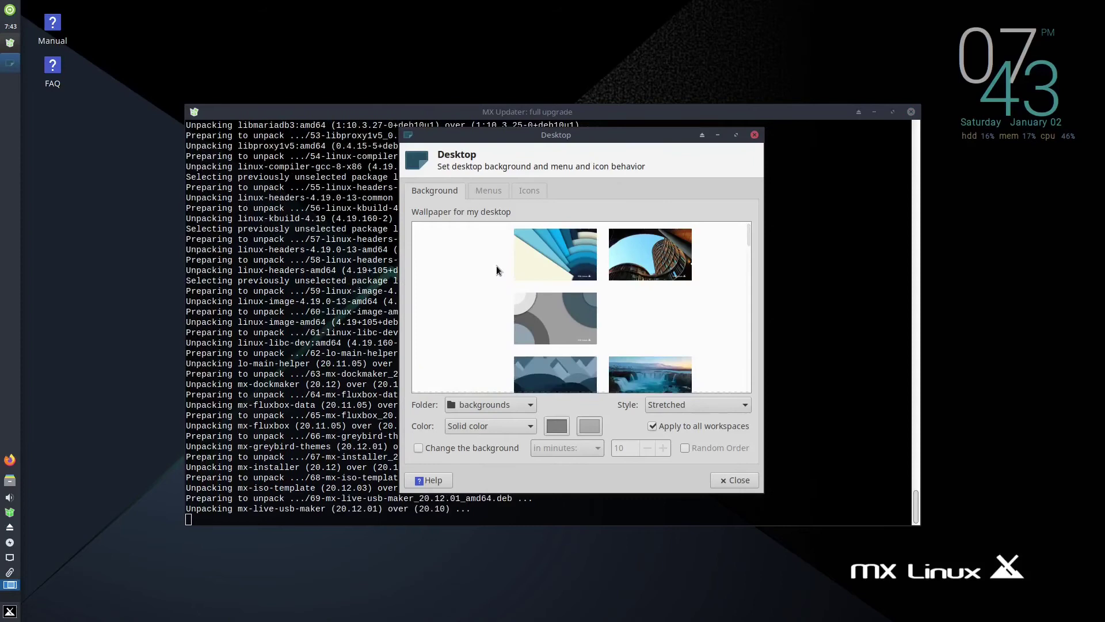
click(471, 257)
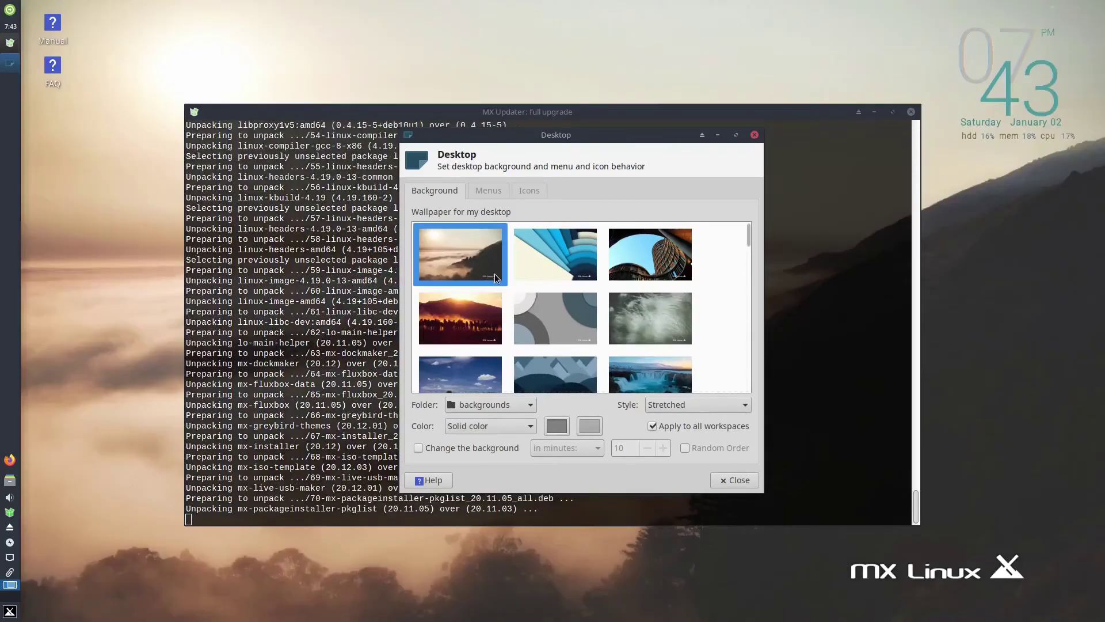
click(527, 265)
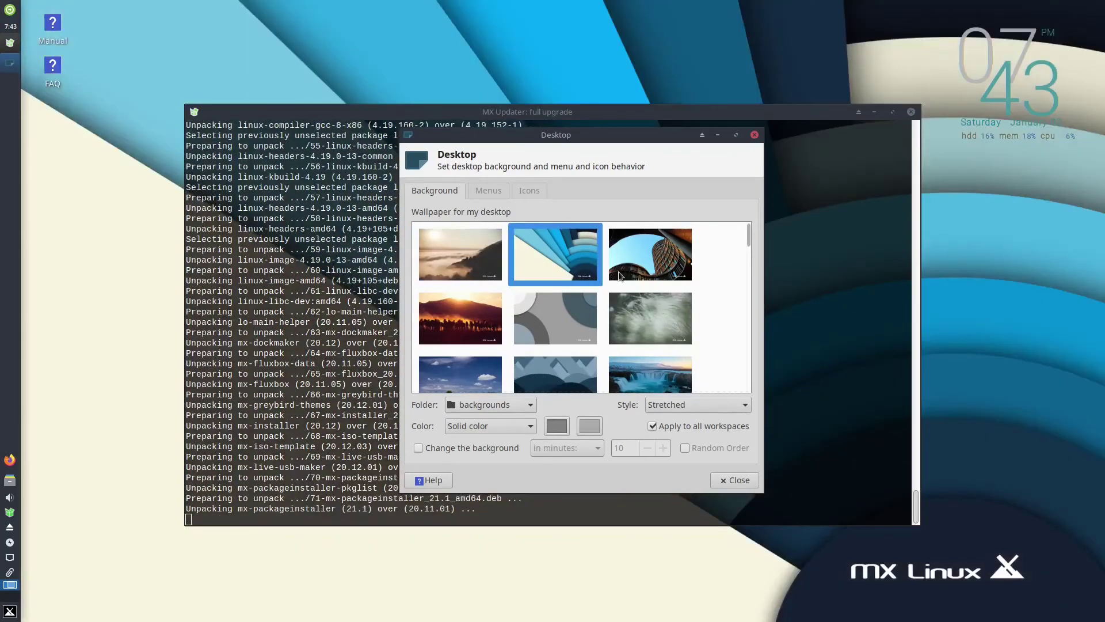
click(641, 264)
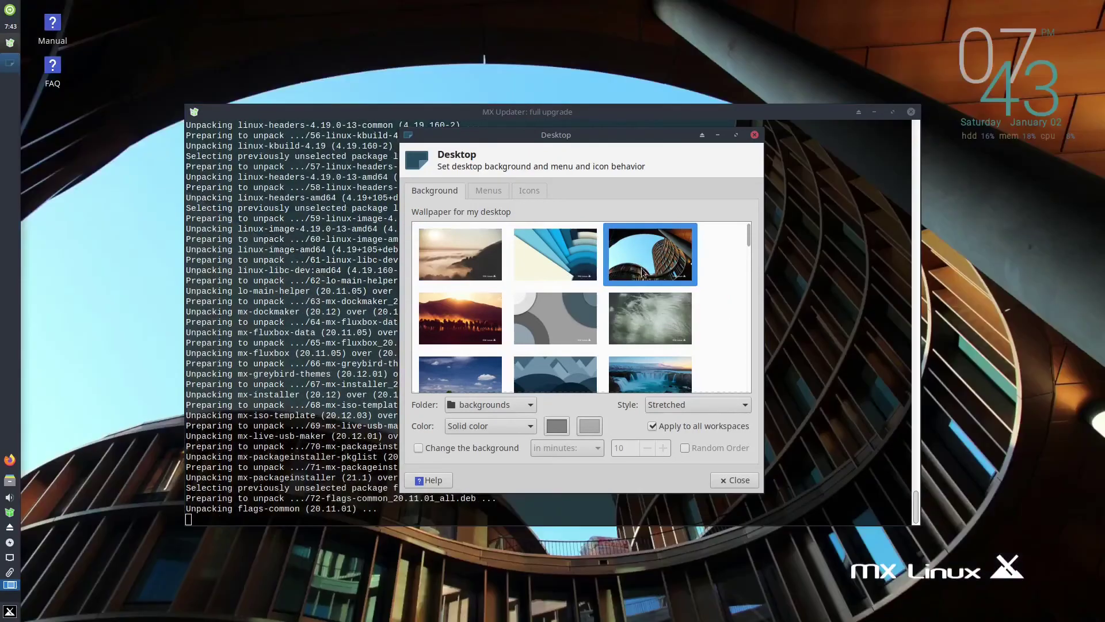
click(642, 319)
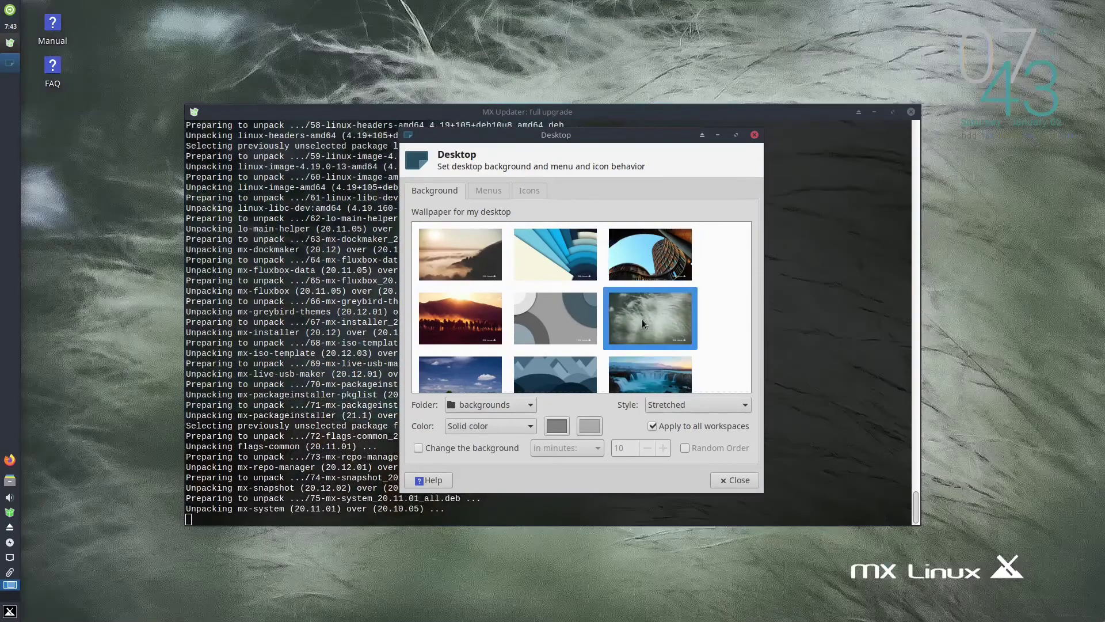
Try the grey circles, wheat, waterfall and windmill wallpapers, settling on the pink flower photo
click(547, 343)
click(547, 343)
click(458, 329)
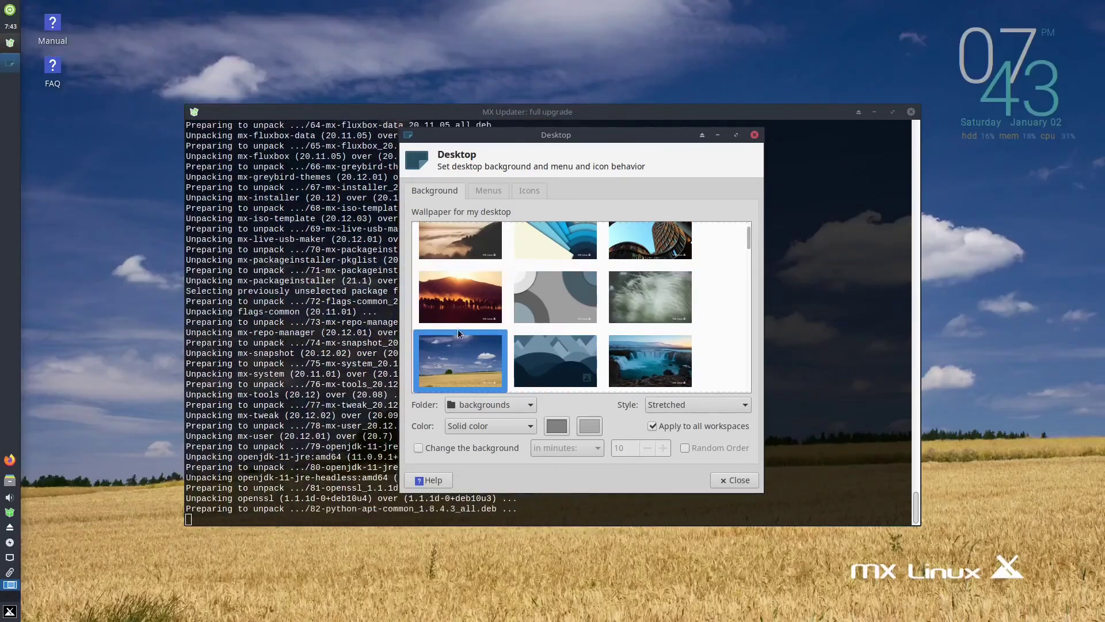
key(Right)
key(Right)
drag(748, 253, 650, 383)
click(651, 383)
click(490, 404)
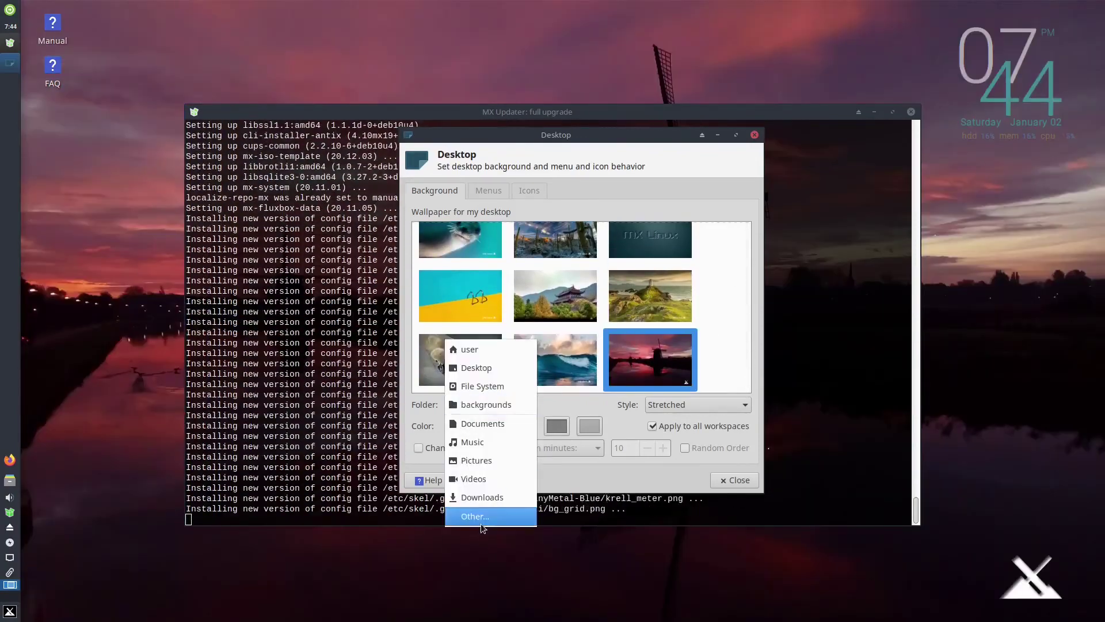
click(644, 368)
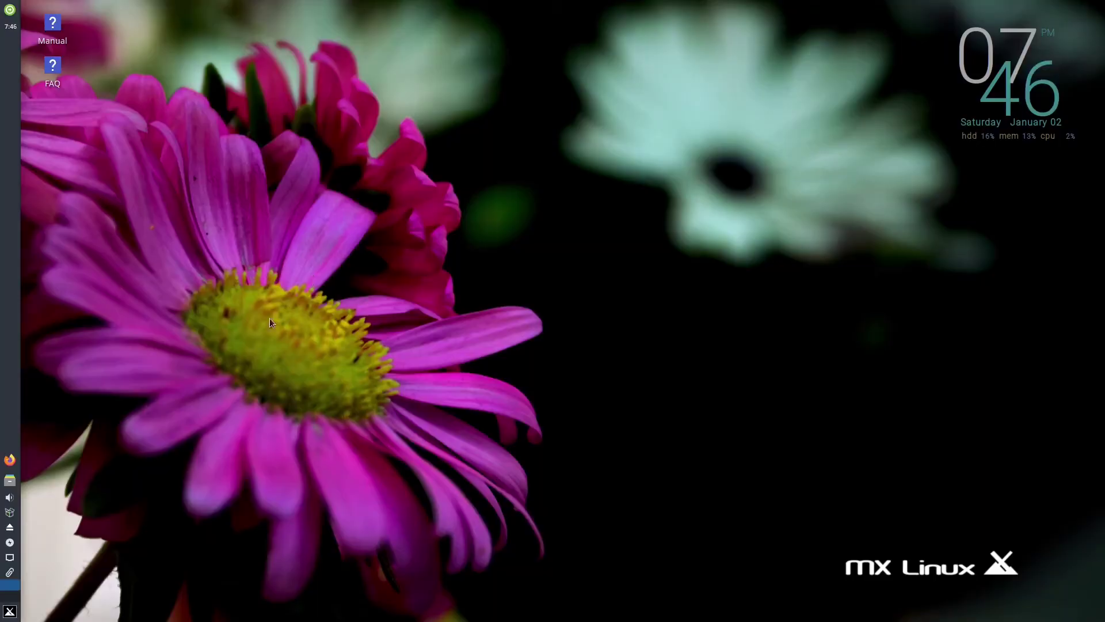
Search the application menu for 'custom' and launch the Appearance settings
click(10, 611)
text(theme)
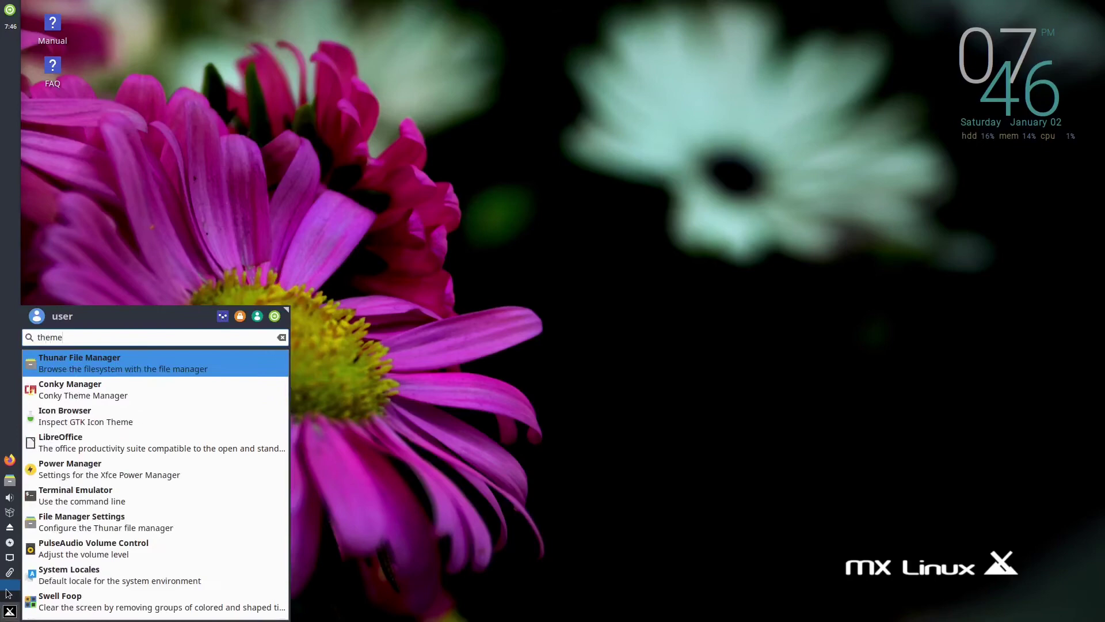
key(BackSpace)
key(BackSpace)
key(BackSpace)
key(BackSpace)
key(BackSpace)
text(custom)
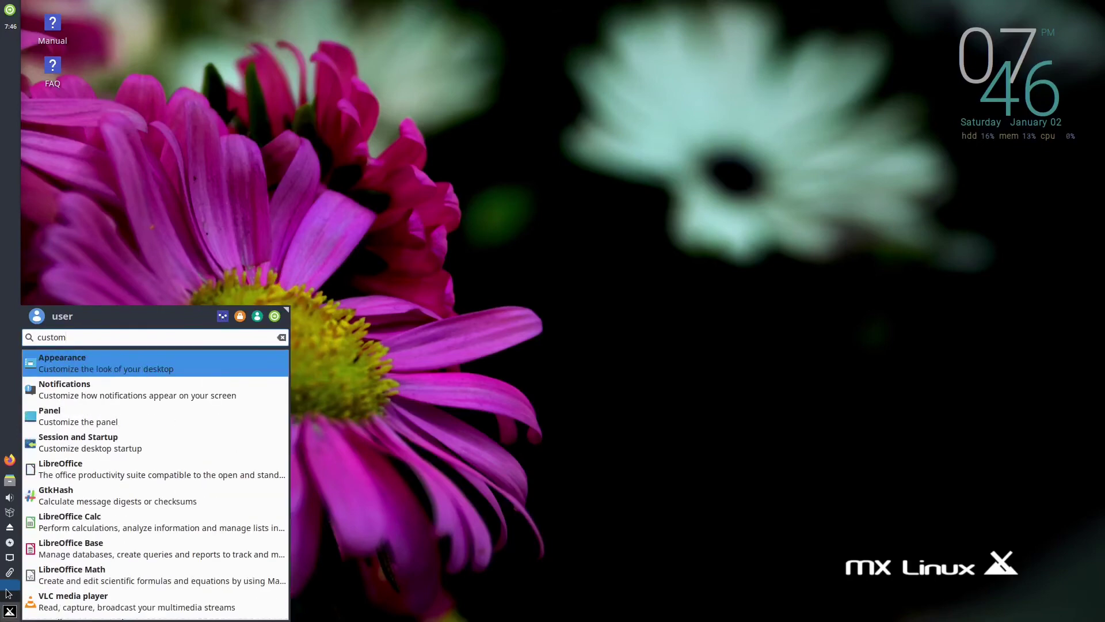
click(62, 363)
Preview the Adwaita, Arc, Greybird-dark-mx, Matcha, Numix and Plane styles
click(468, 230)
click(471, 246)
click(471, 259)
click(480, 287)
click(492, 318)
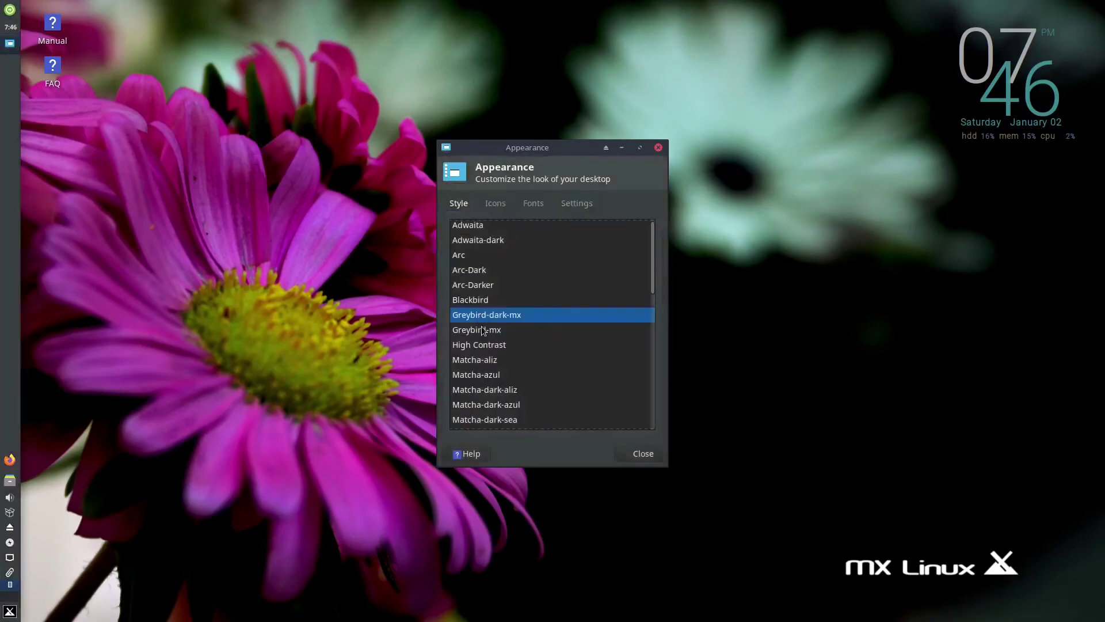
click(490, 362)
click(493, 376)
click(493, 406)
scroll(489, 398, down, 1)
click(489, 393)
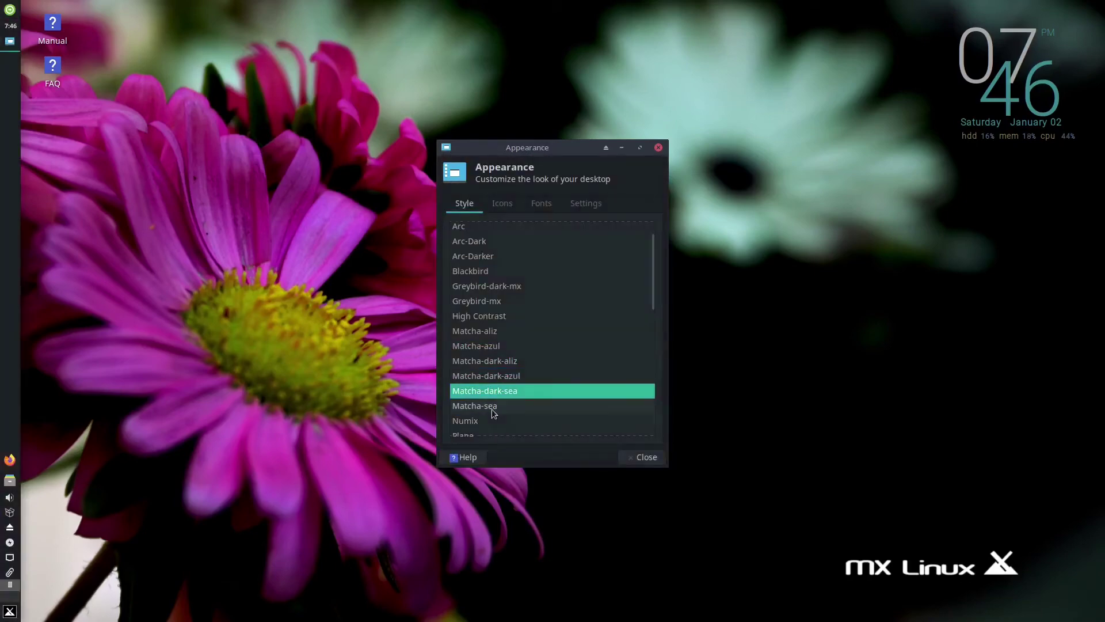
scroll(488, 395, down, 1)
click(487, 394)
click(486, 407)
Preview Plane-dark and the Xfce style variants, then apply a dark style
scroll(487, 403, down, 1)
click(486, 363)
click(487, 378)
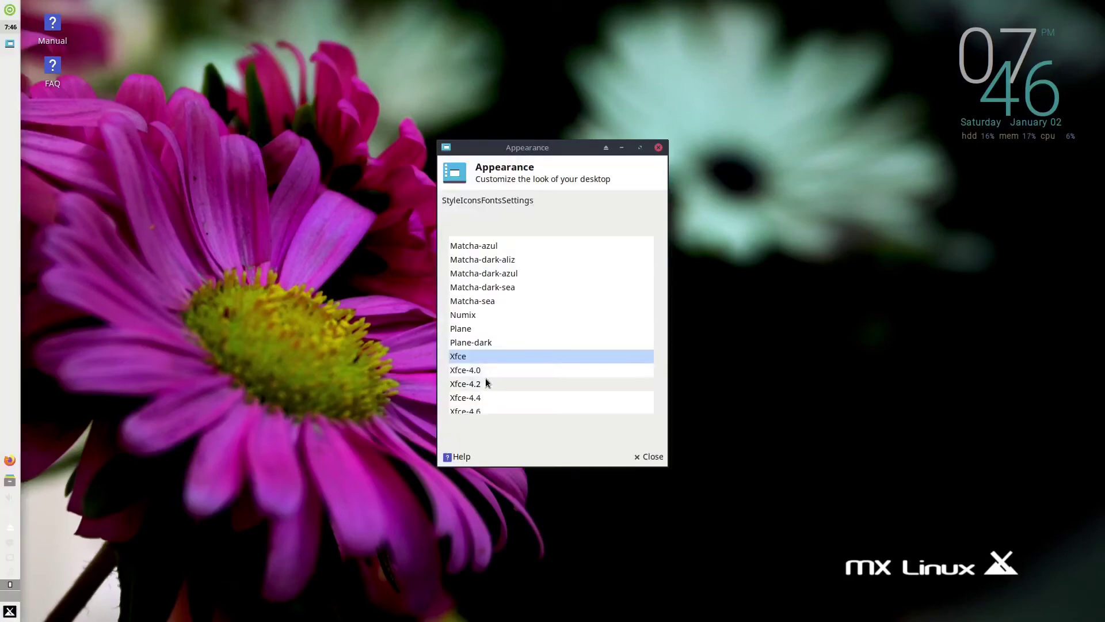
click(486, 384)
click(482, 398)
scroll(481, 345, down, 3)
click(475, 281)
click(476, 325)
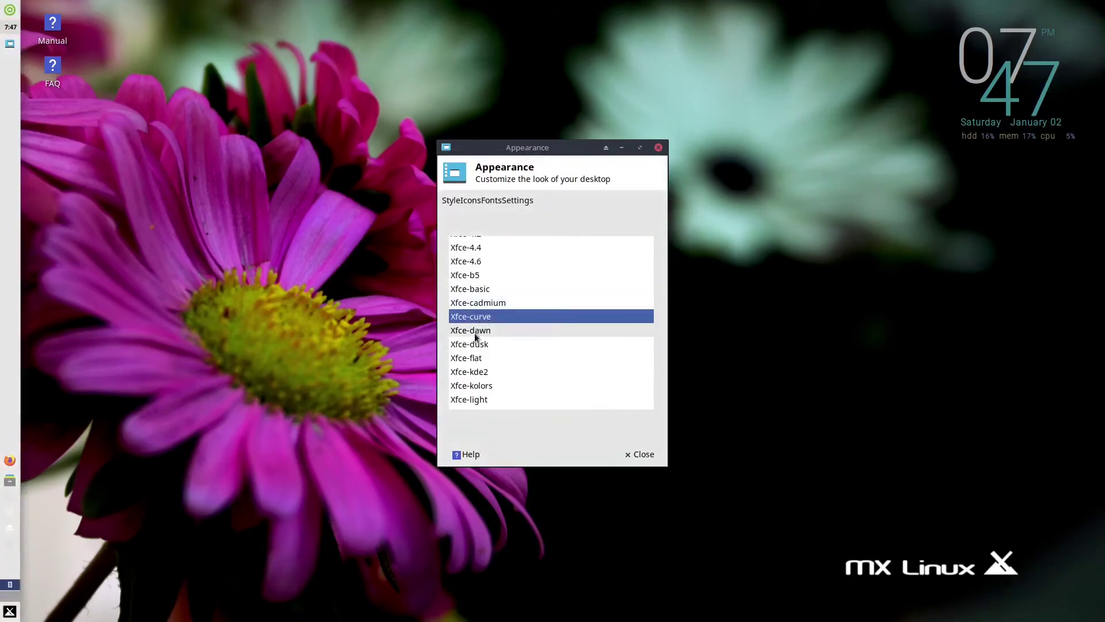
click(478, 370)
click(480, 400)
scroll(489, 382, down, 3)
click(489, 365)
click(486, 409)
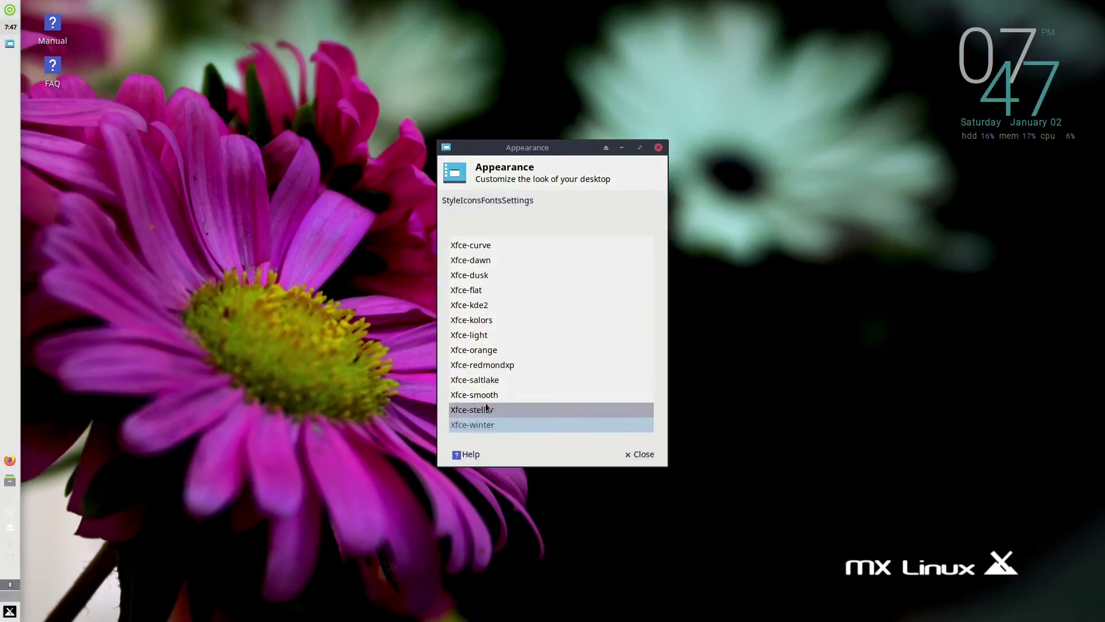
scroll(487, 403, up, 5)
click(494, 355)
Switch the icon theme to Numix, then review the Fonts and Settings tabs
click(496, 203)
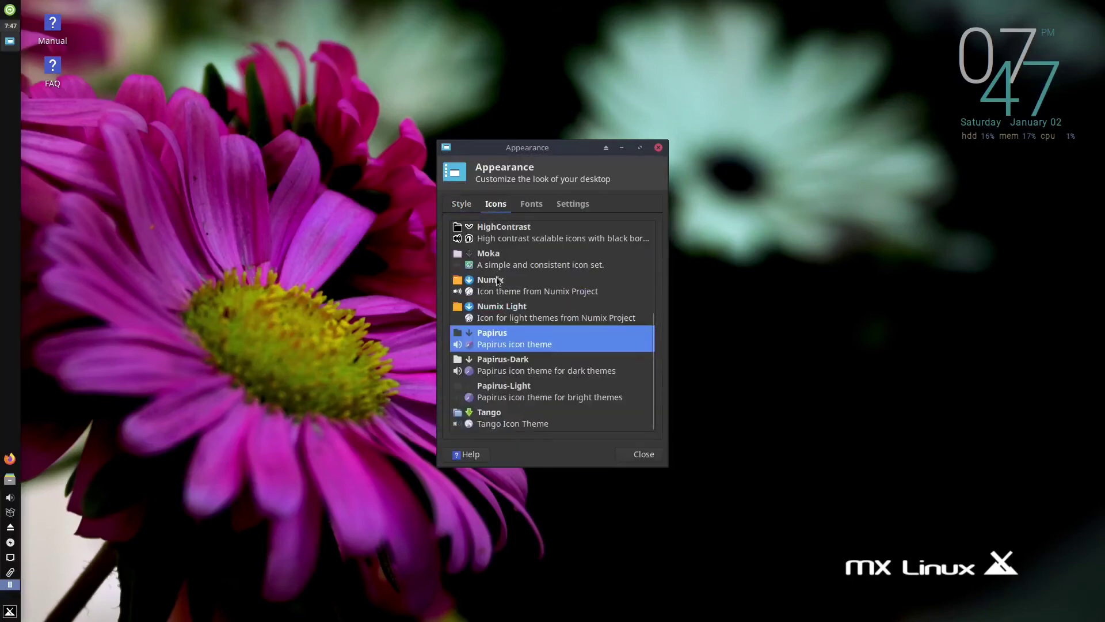
click(497, 315)
click(498, 288)
scroll(501, 296, up, 1)
click(531, 203)
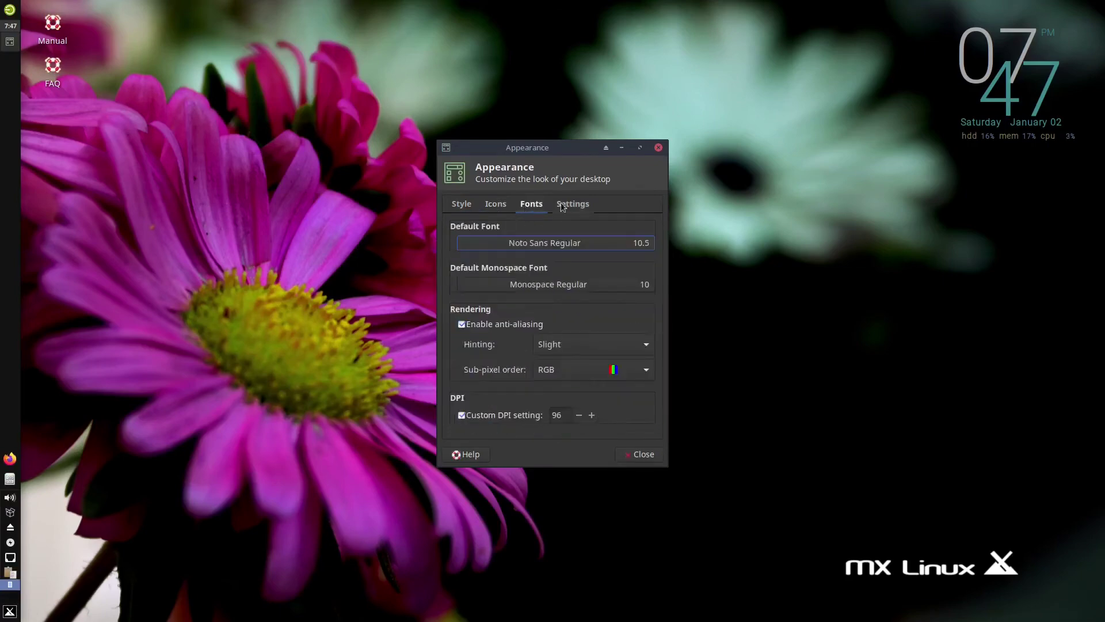
click(573, 204)
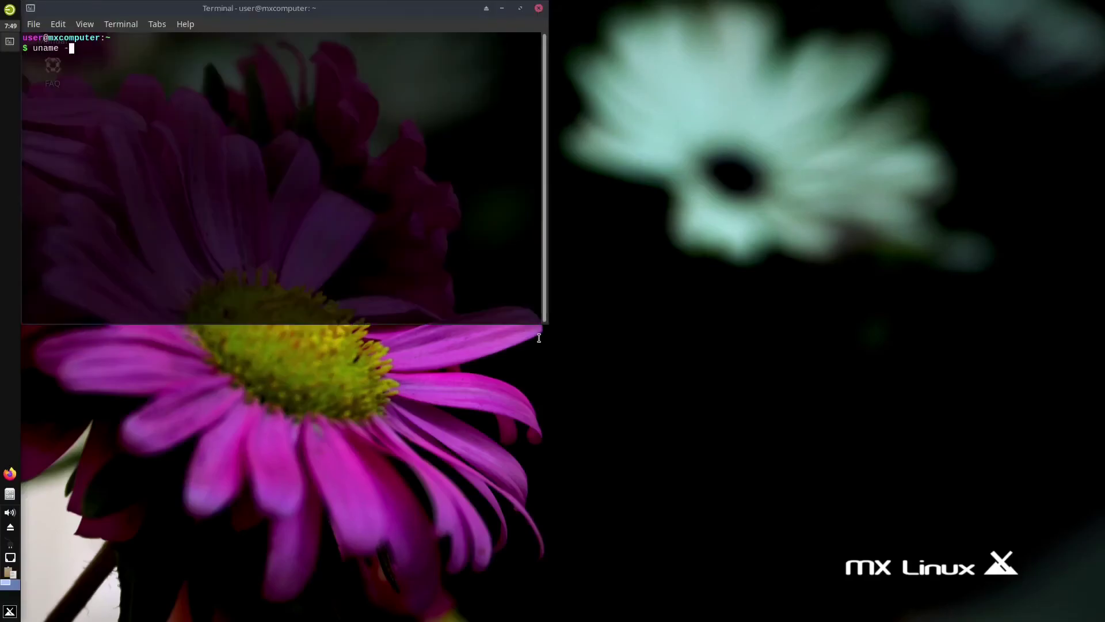
Run 'uname -a' to show kernel 4.19.0-13-amd64, then confirm the root password for Synaptic
text(a)
key(Return)
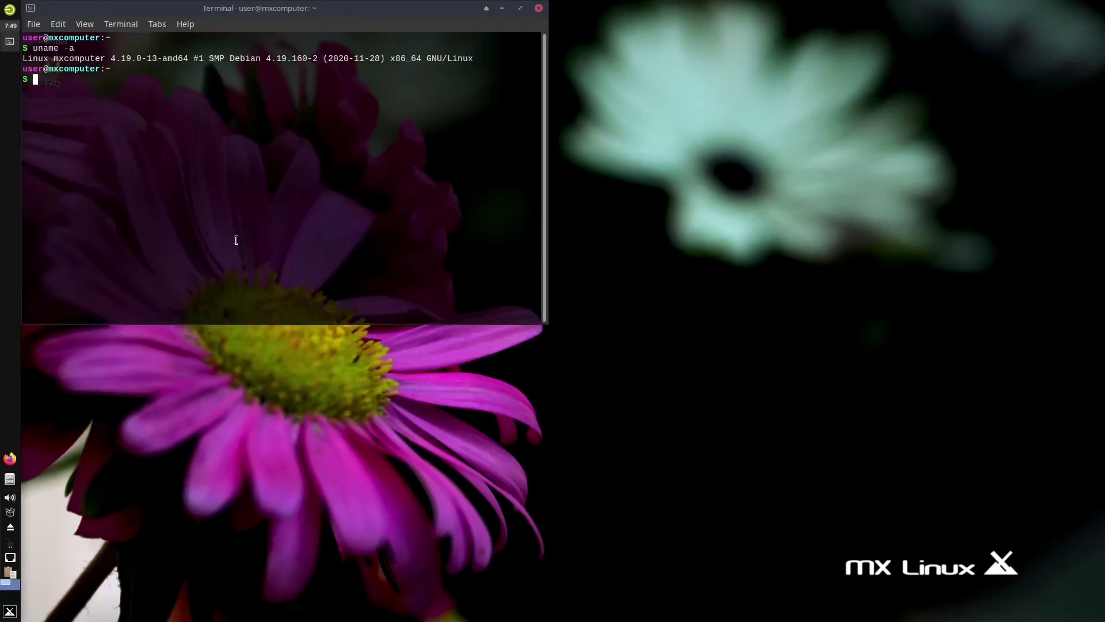
key(Return)
Filter Synaptic packages by 'zoom' and sort the list by package name
text(zoom)
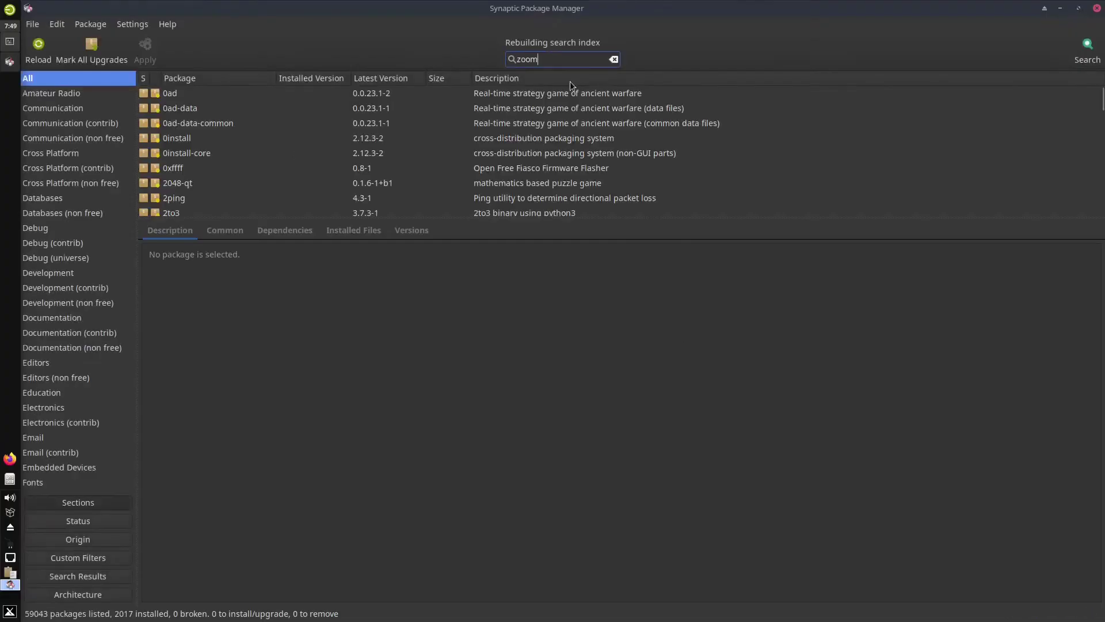
scroll(354, 119, down, 15)
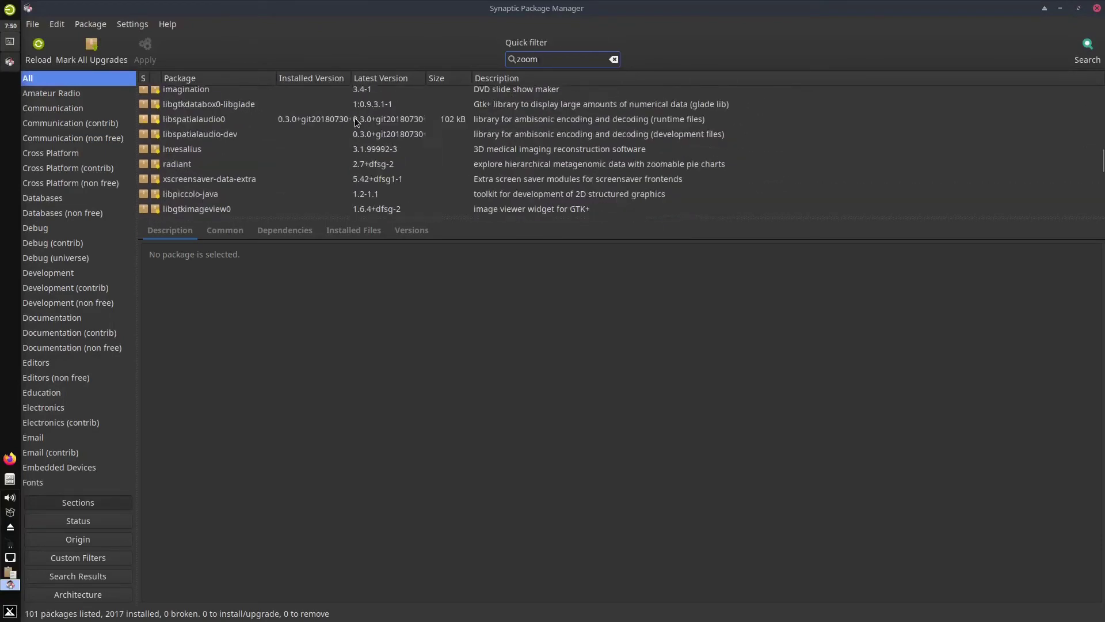
click(226, 76)
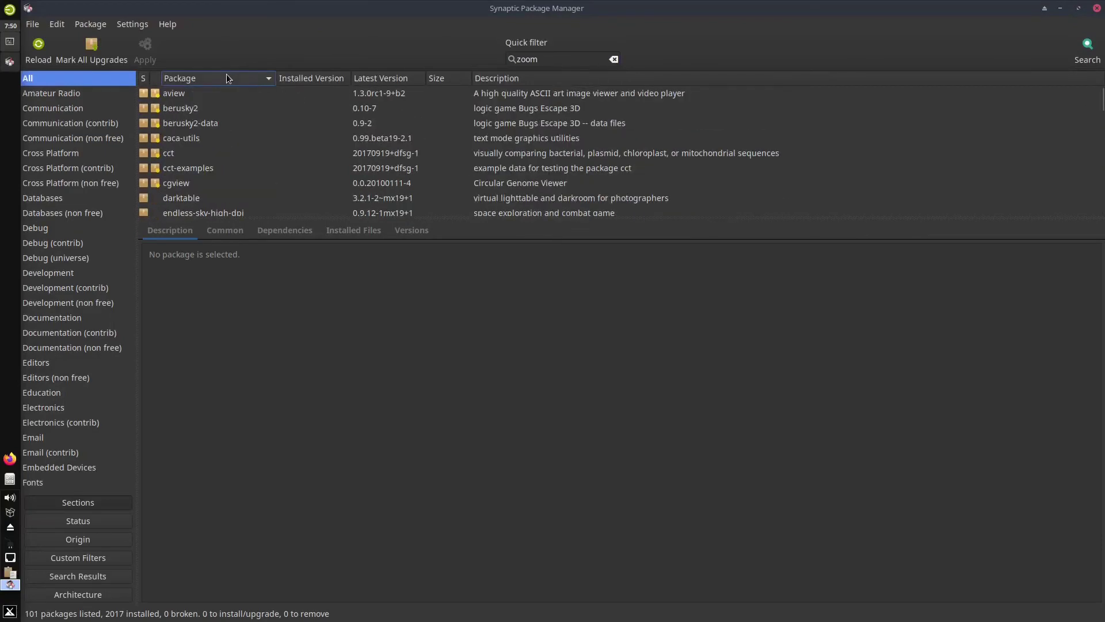
scroll(260, 138, down, 10)
scroll(258, 161, up, 5)
Replace the filter with 'teams', toggle the name sorting, and browse the 40 matches
double_click(537, 58)
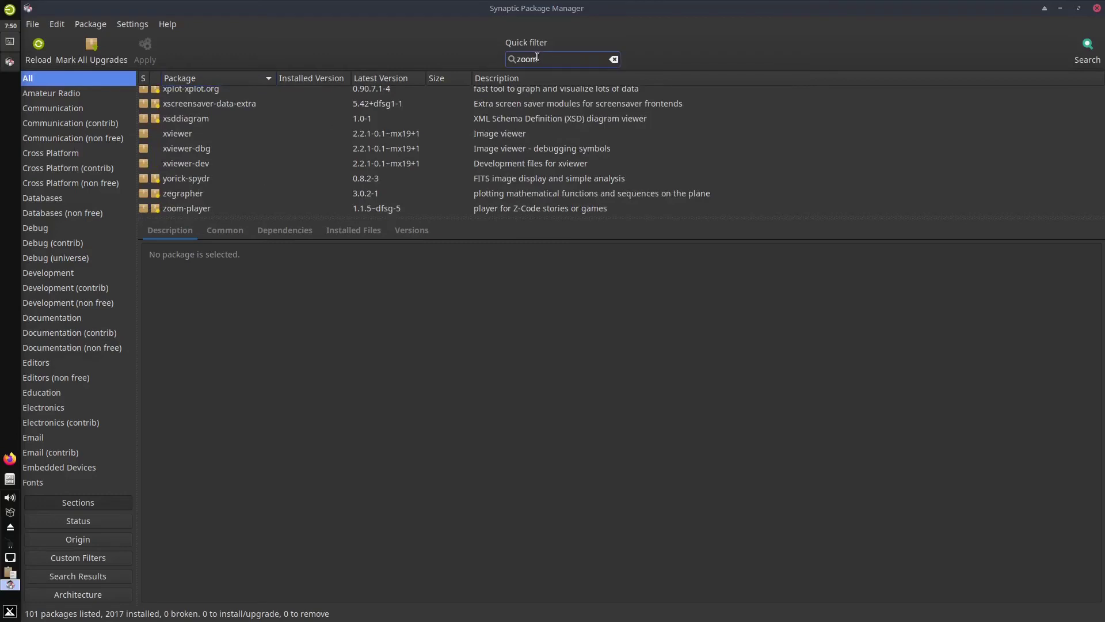
key(BackSpace)
text(teams)
click(217, 79)
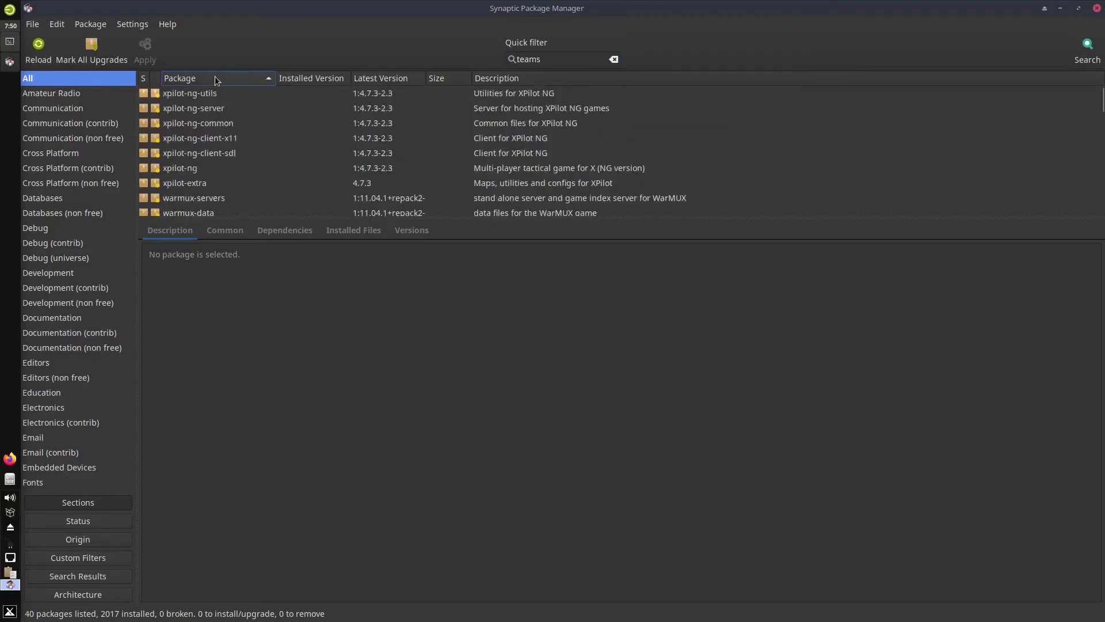
click(216, 80)
scroll(246, 143, down, 5)
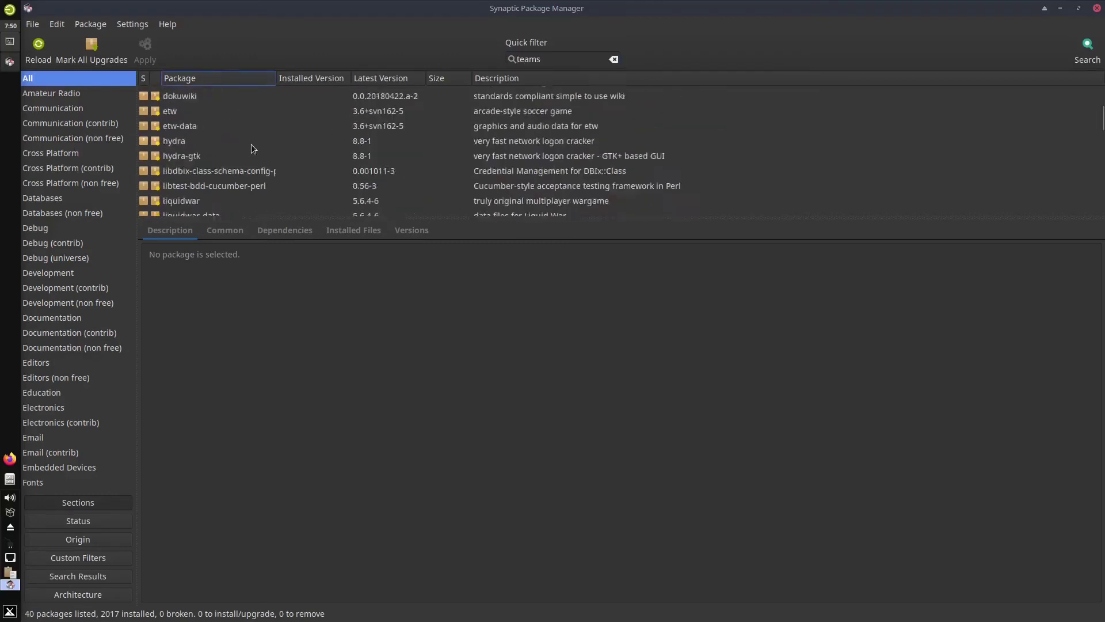
scroll(252, 148, down, 2)
scroll(252, 148, up, 5)
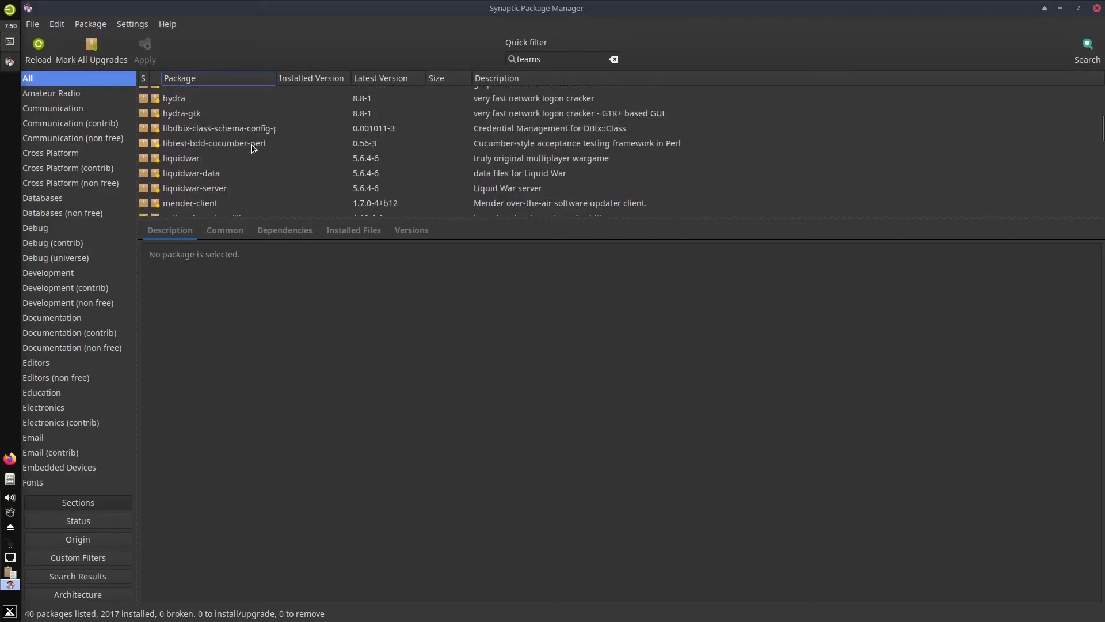
scroll(253, 149, down, 1)
scroll(252, 149, down, 6)
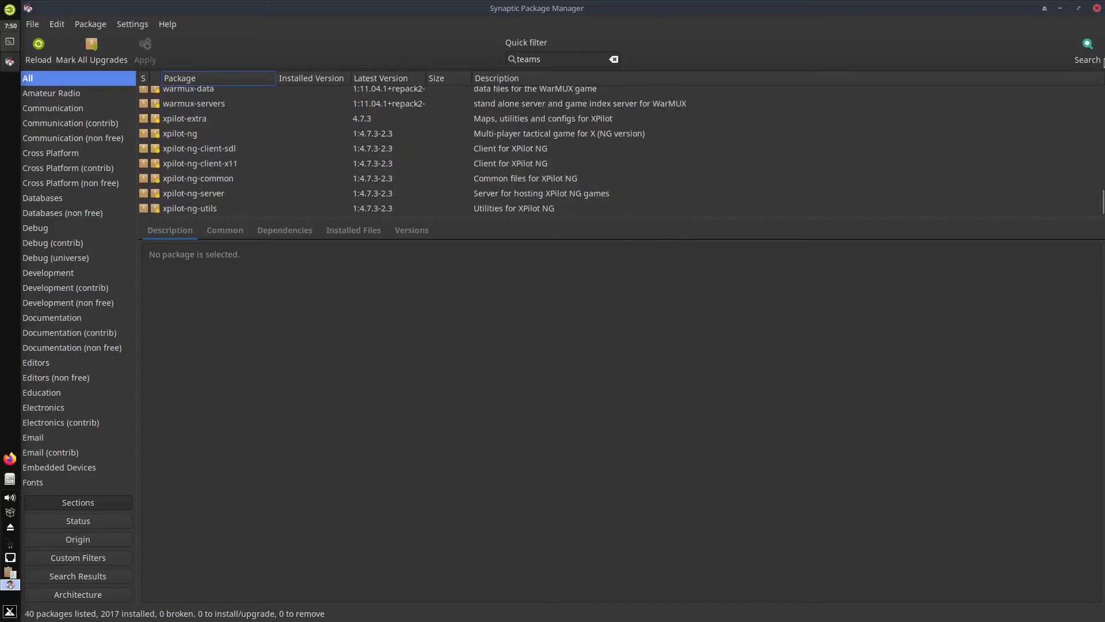
Close Synaptic and the terminal, and launch Firefox
click(1097, 9)
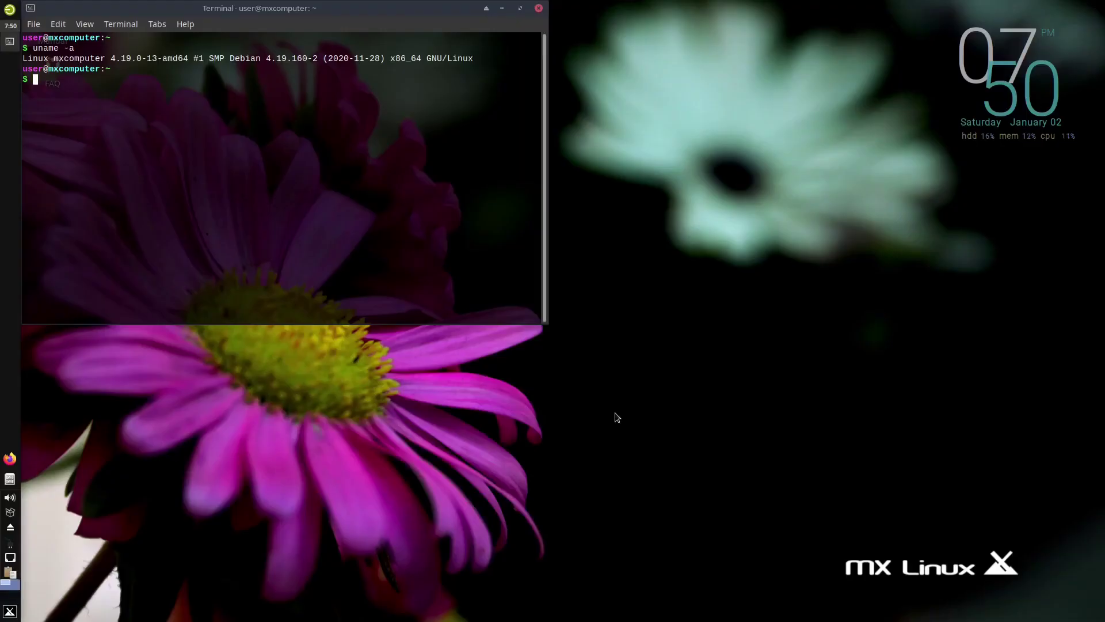
click(539, 8)
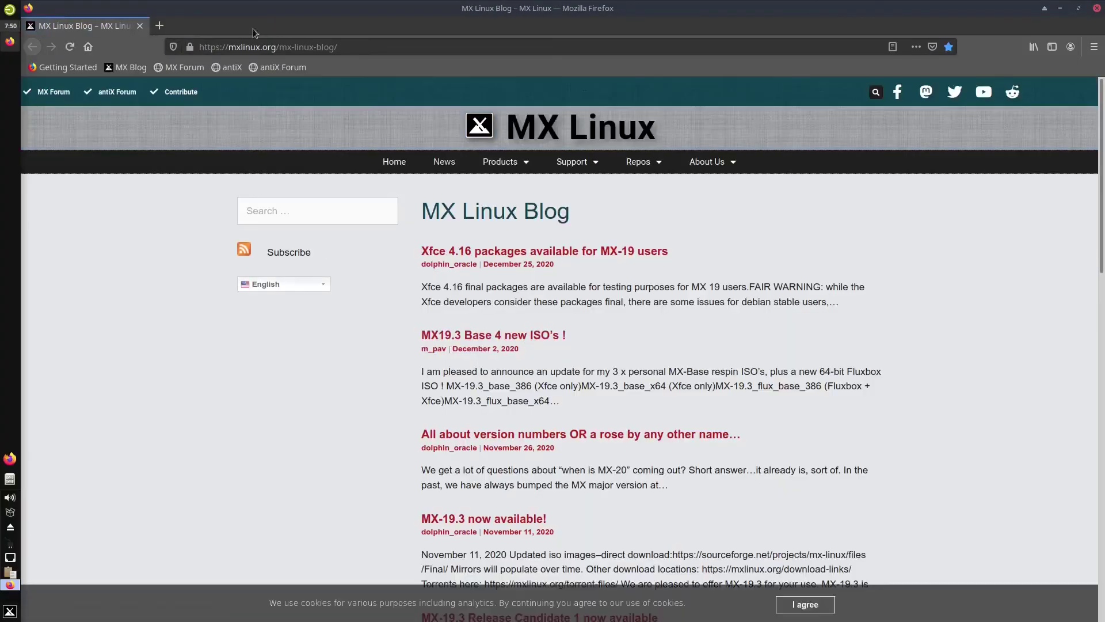
click(269, 46)
key(Return)
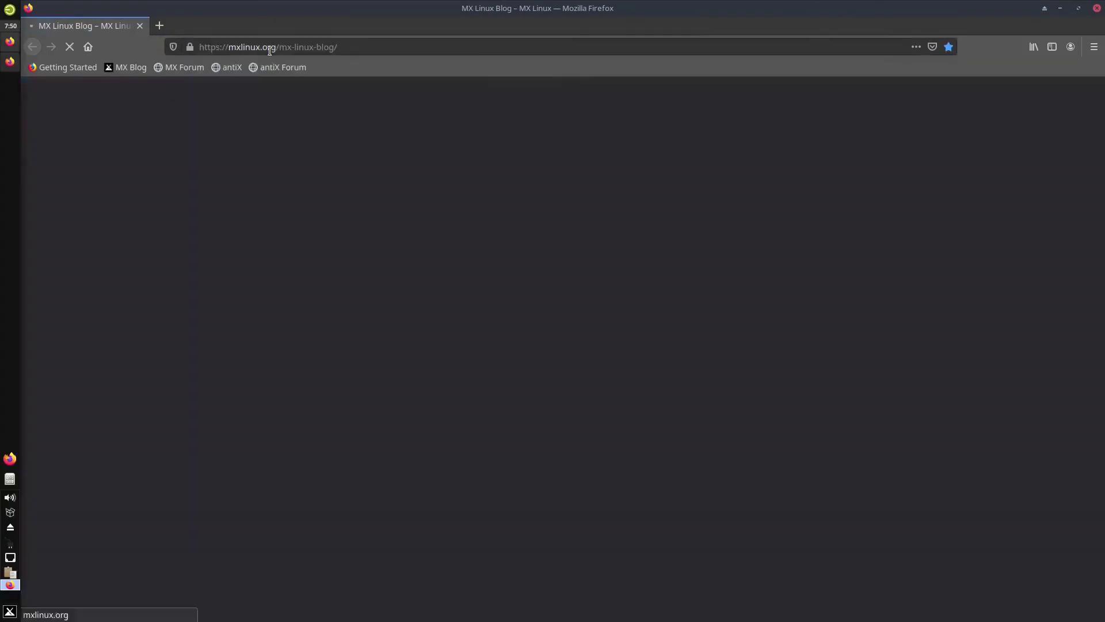
Search the web for 'zoom' and open the zoom.us result
click(269, 47)
key(BackSpace)
text(zoom)
key(Return)
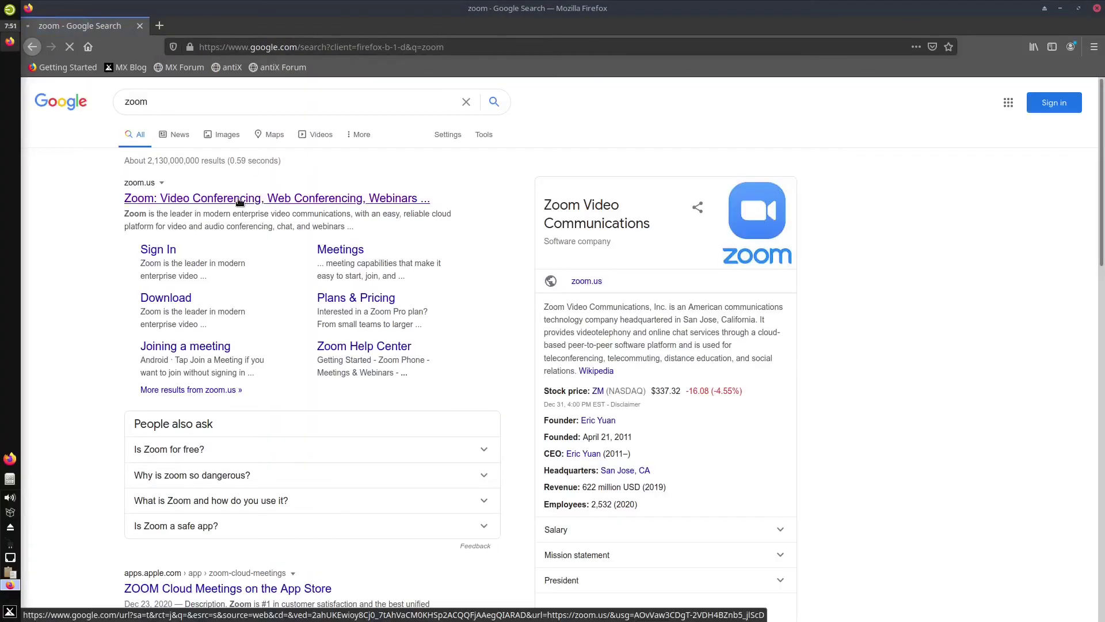
click(239, 200)
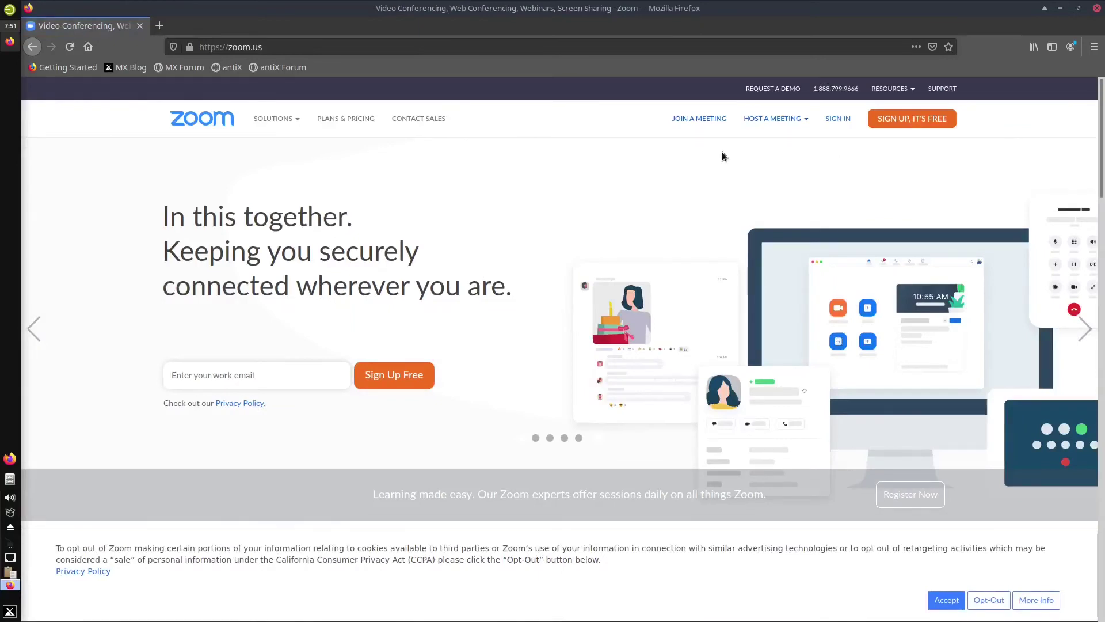
Reach the Zoom Download Center from the zoom.us footer and choose Debian as the Linux type
click(699, 118)
key(alt+Left)
scroll(736, 267, down, 15)
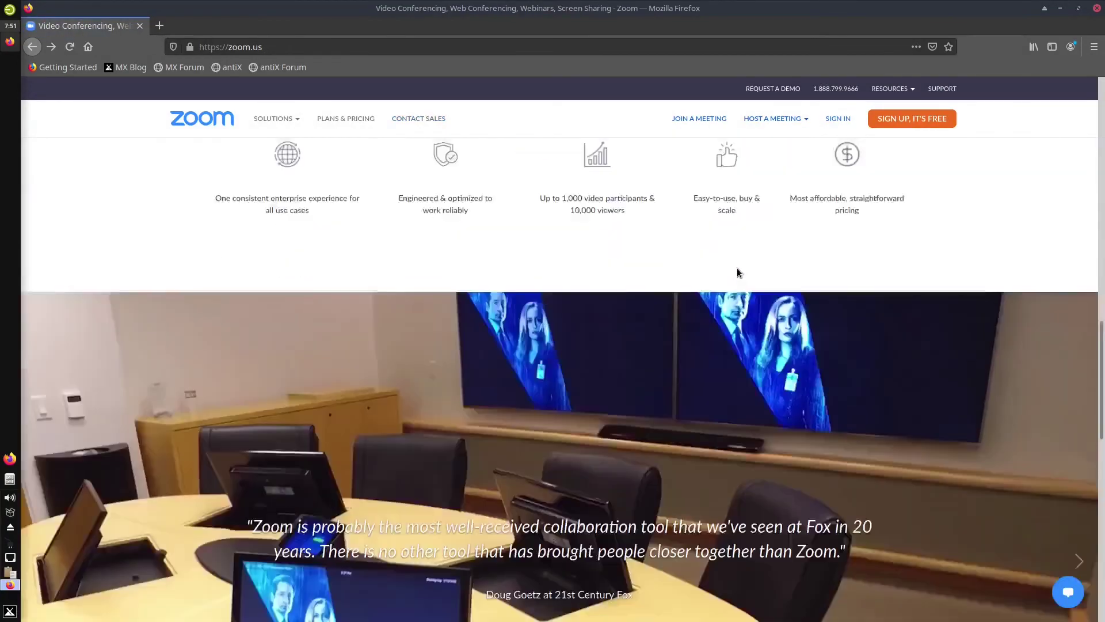
click(391, 394)
click(553, 329)
Select Debian version 8.0+ and download the Zoom .deb package
click(490, 365)
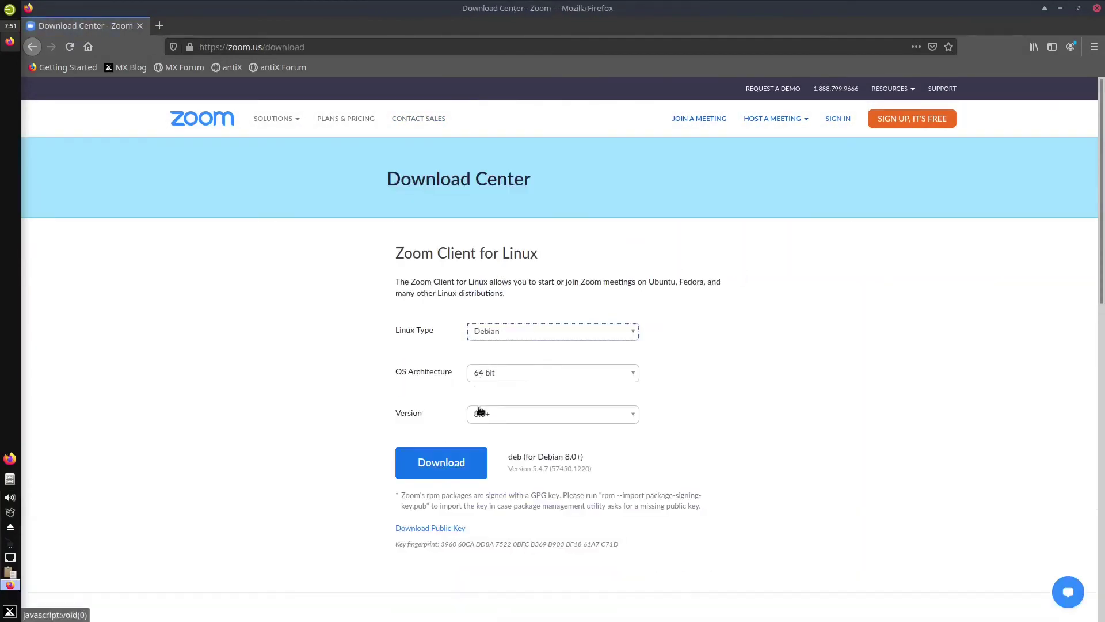
click(478, 410)
click(518, 426)
click(440, 460)
Open the package in GDebi, authenticate as root, install it and enable auto-close
click(663, 398)
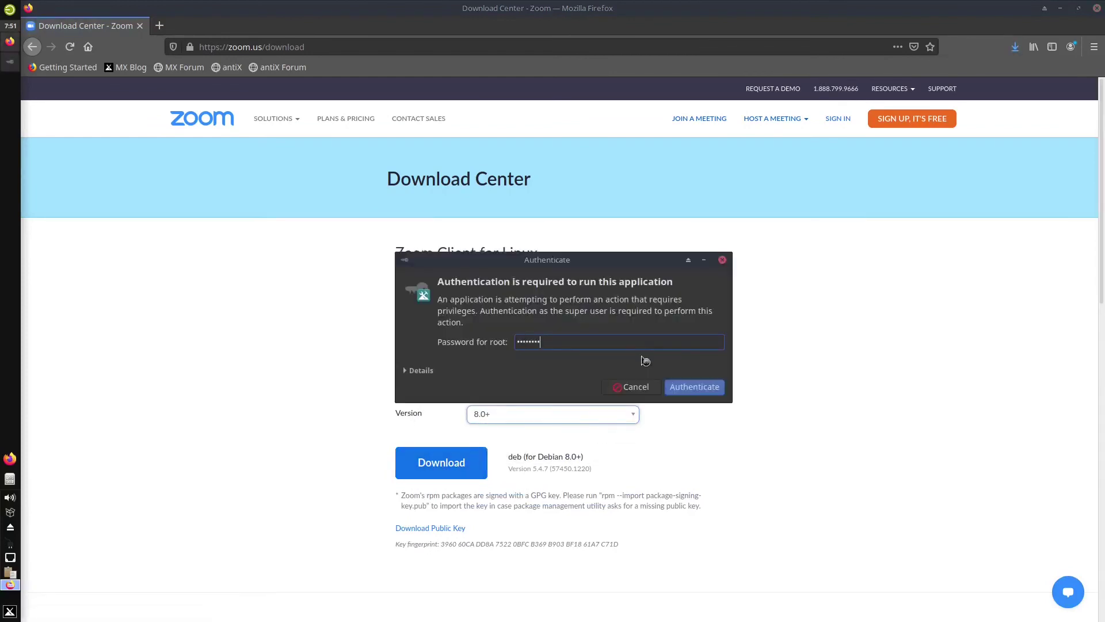
key(Return)
click(686, 230)
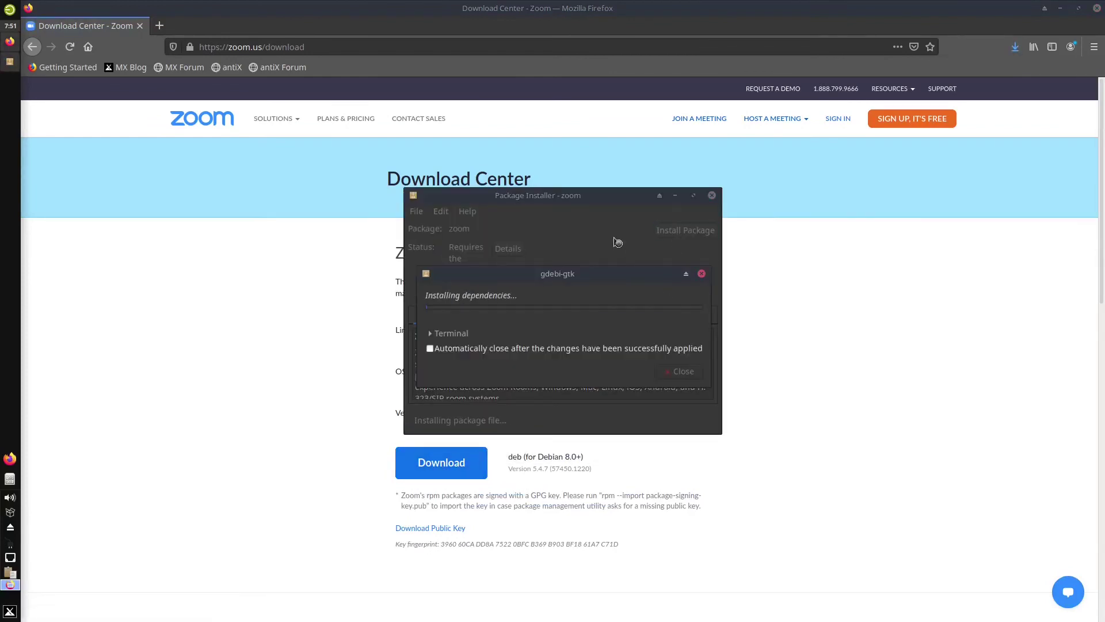
click(601, 349)
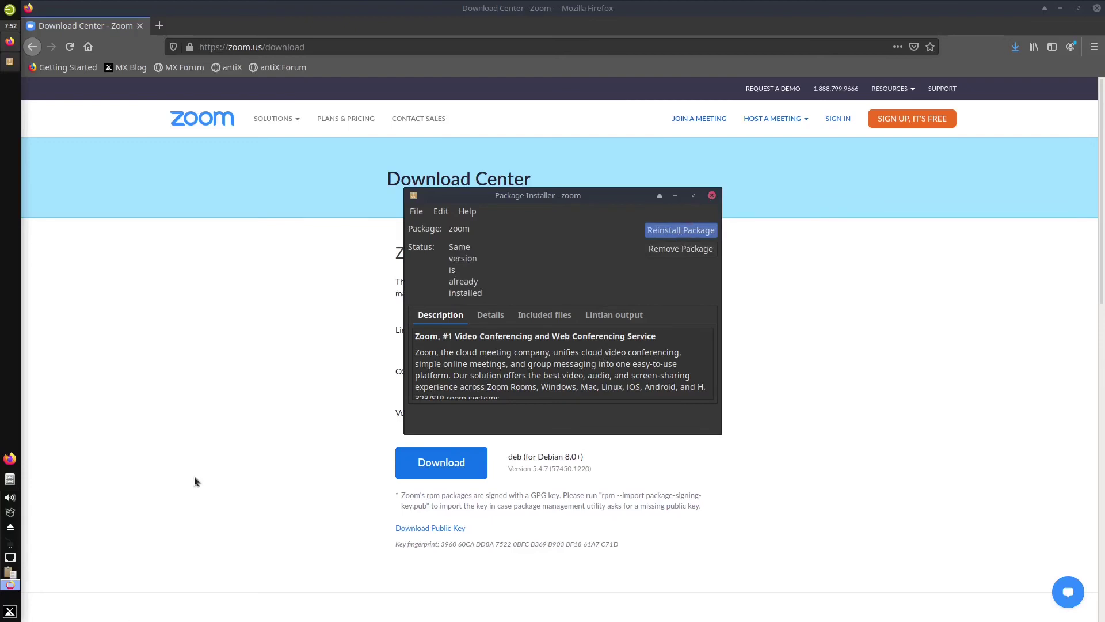
click(8, 613)
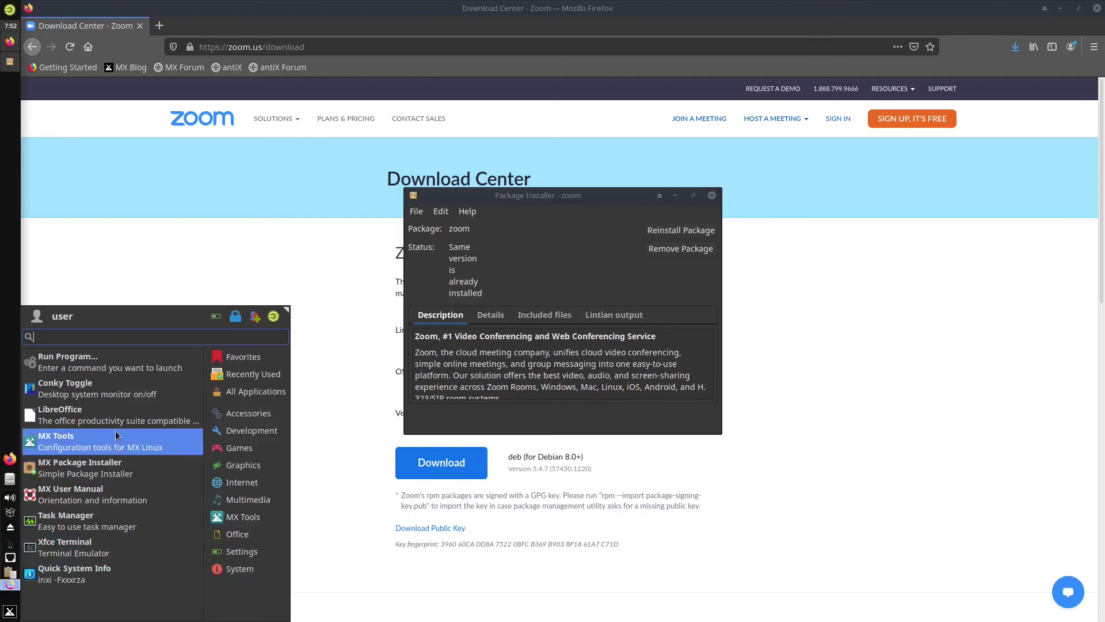
Launch Zoom 5.4.7 from the Internet menu, then close it and the package installer
mouse_move(239, 571)
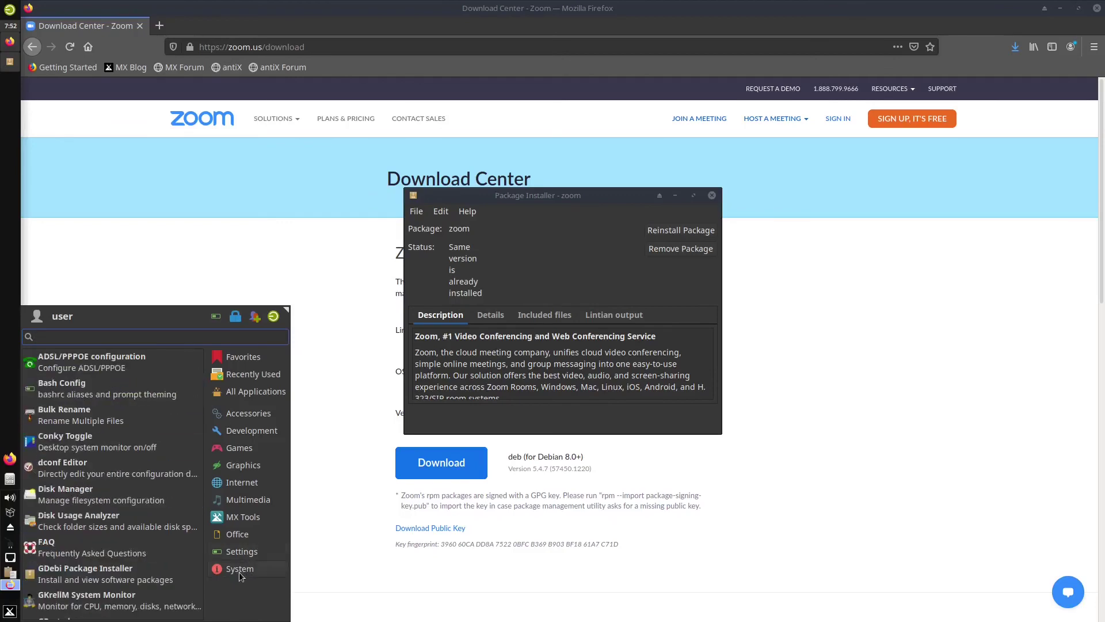
mouse_move(233, 527)
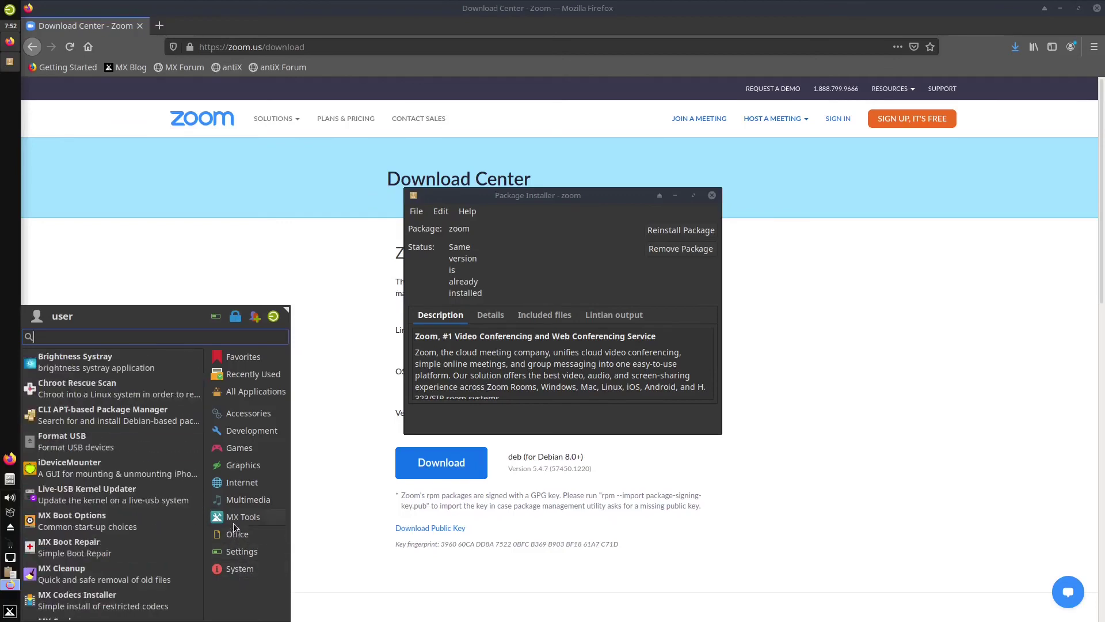
mouse_move(235, 488)
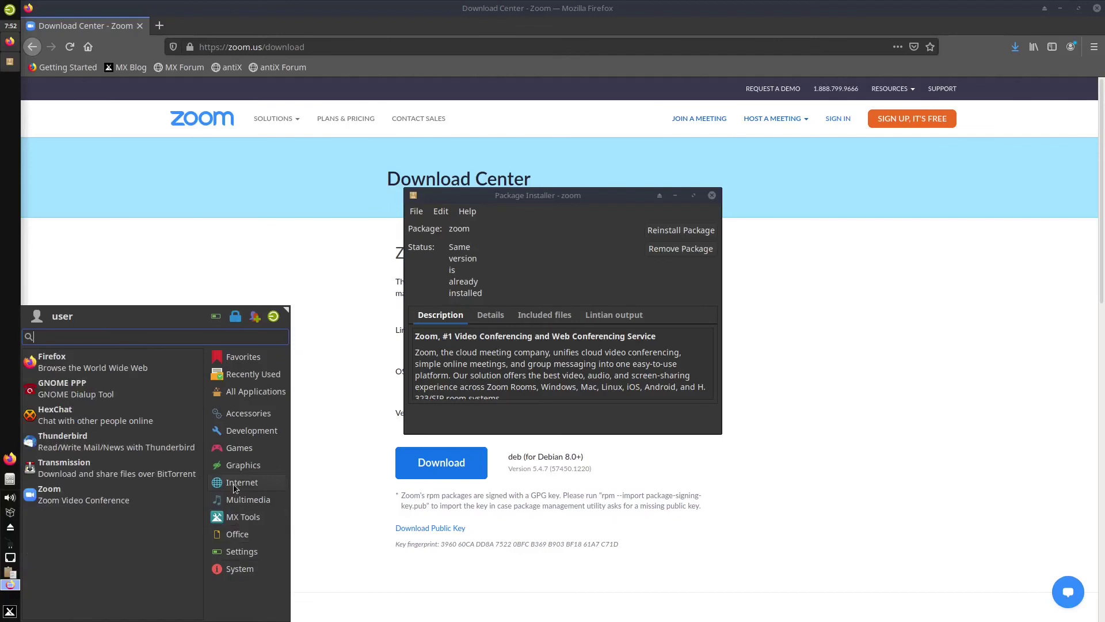
click(89, 502)
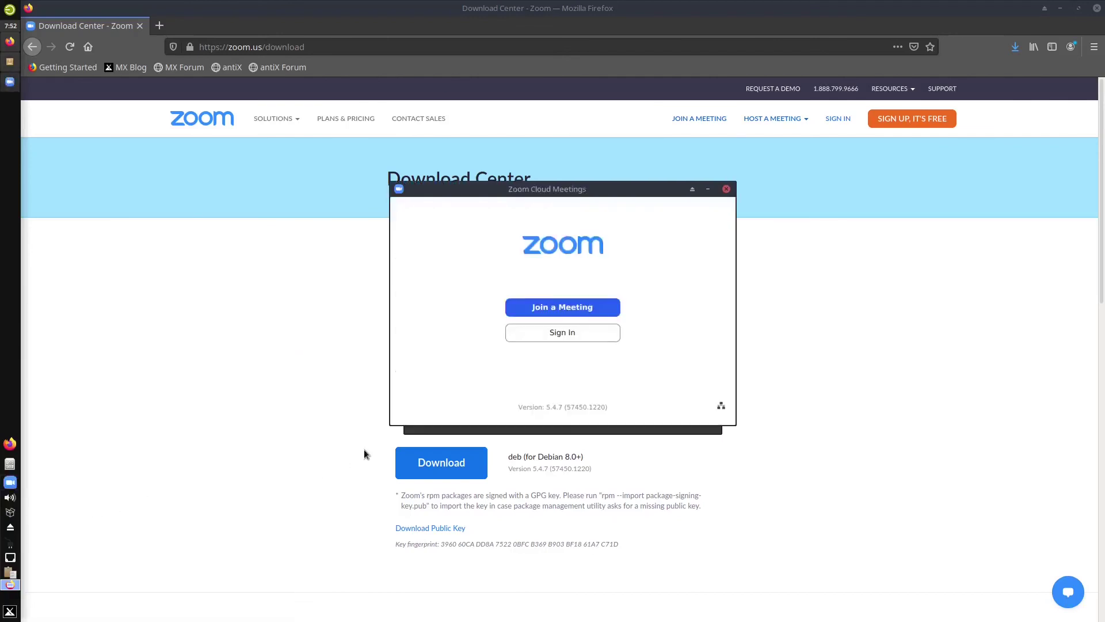
click(726, 189)
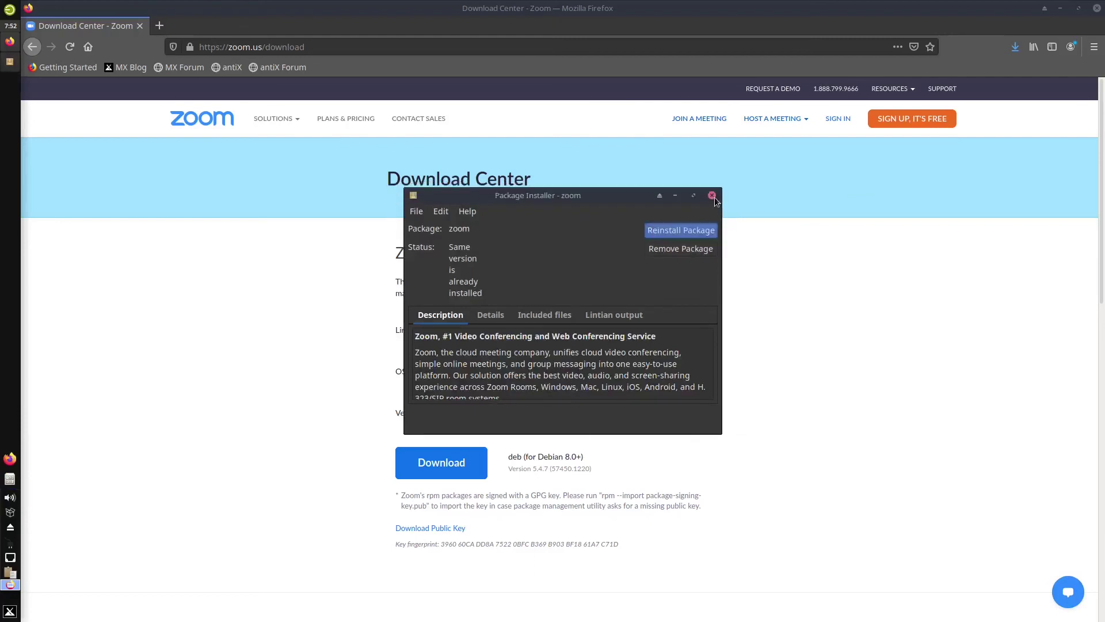
click(713, 196)
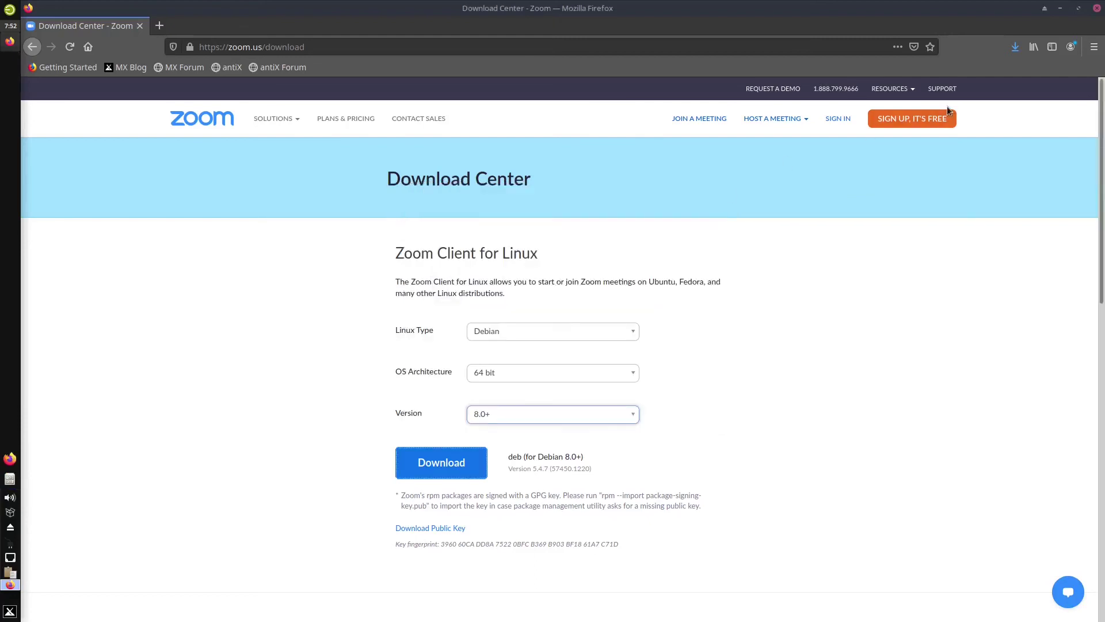
Close Firefox, open the FAQ PDF from the desktop in qpdfview, and centre its window
click(1097, 9)
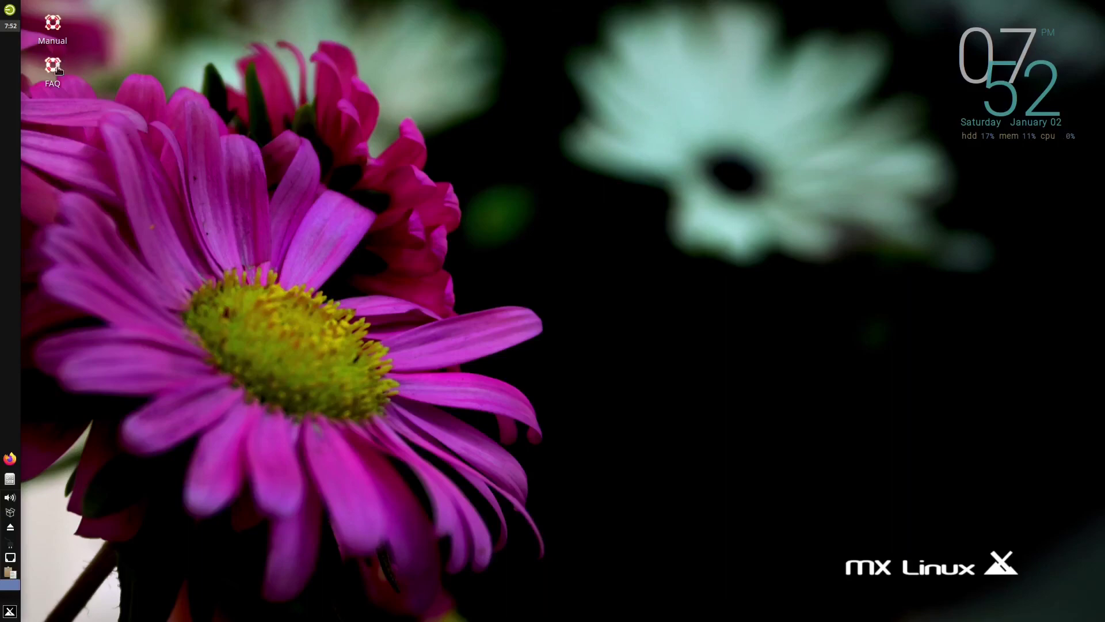
click(51, 71)
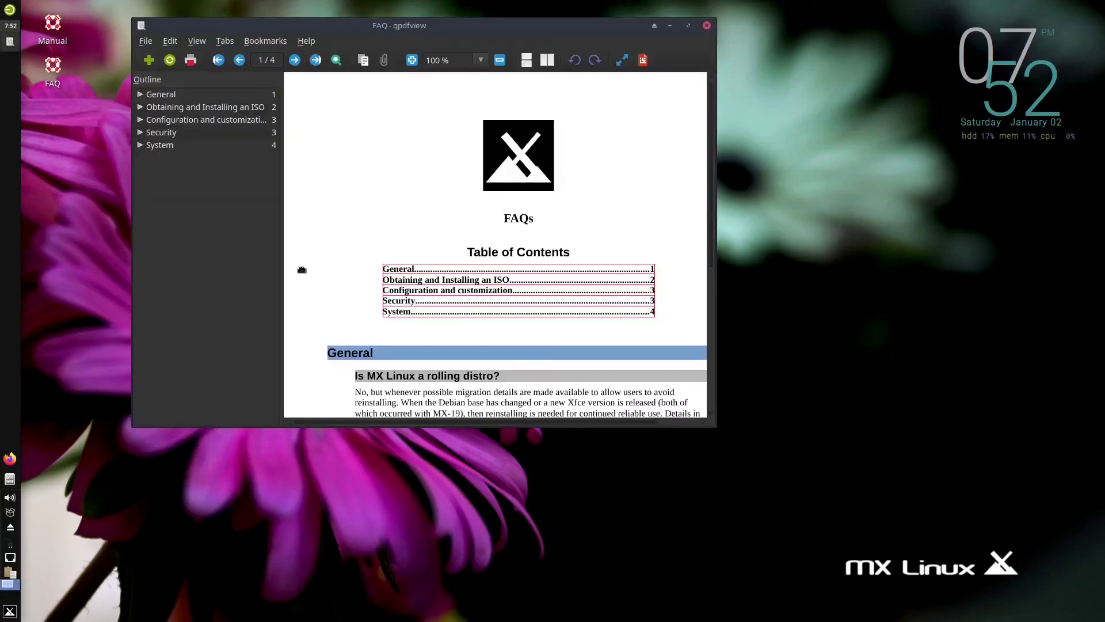
drag(520, 27, 657, 155)
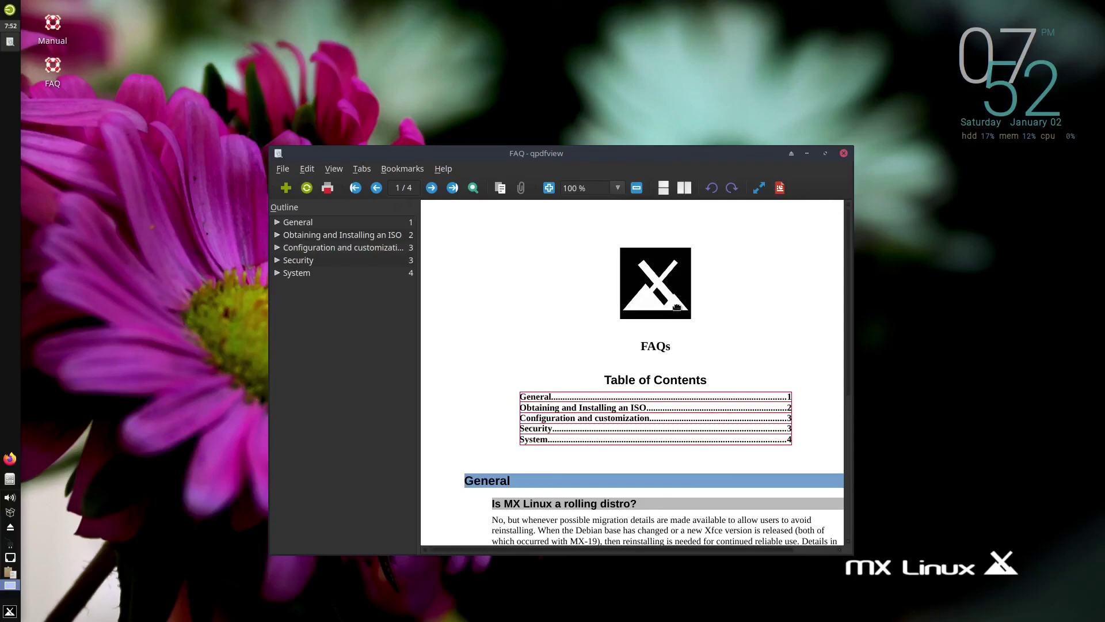
scroll(642, 335, down, 3)
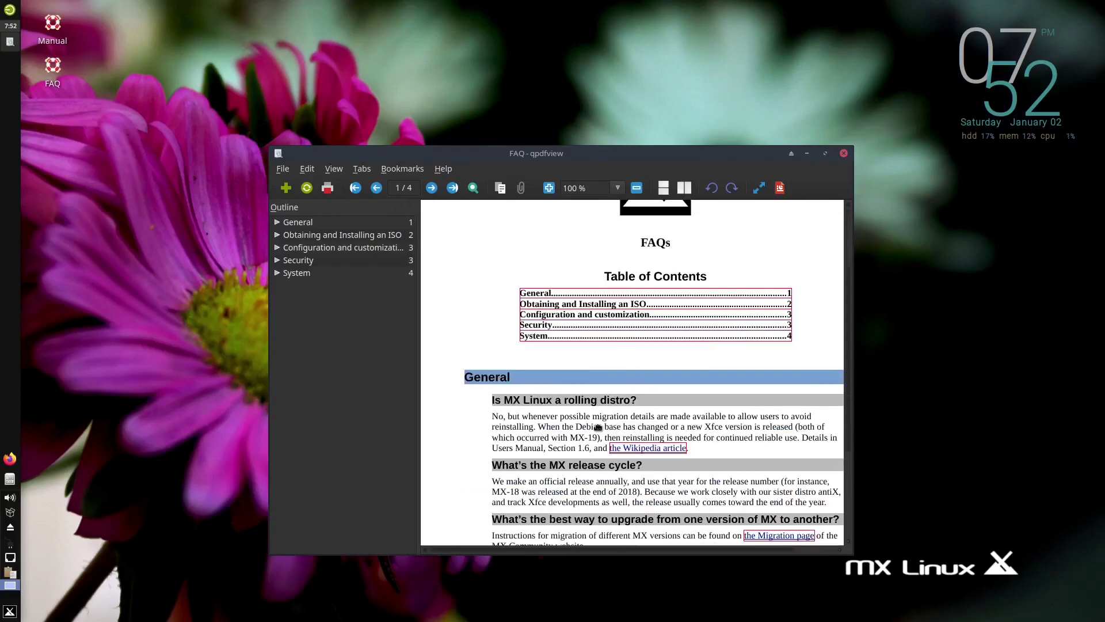